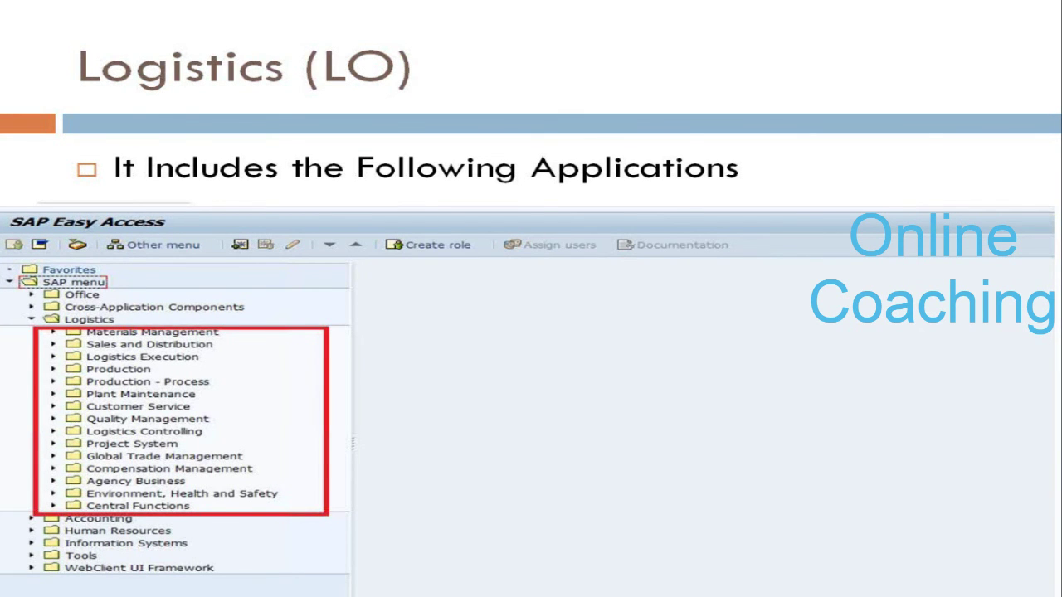
Switch to the remote desktop, close the open SAP session window and the untitled Notepad without saving, and reposition the SAP Logon window.
{"action": "key", "text": "alt+Tab"}
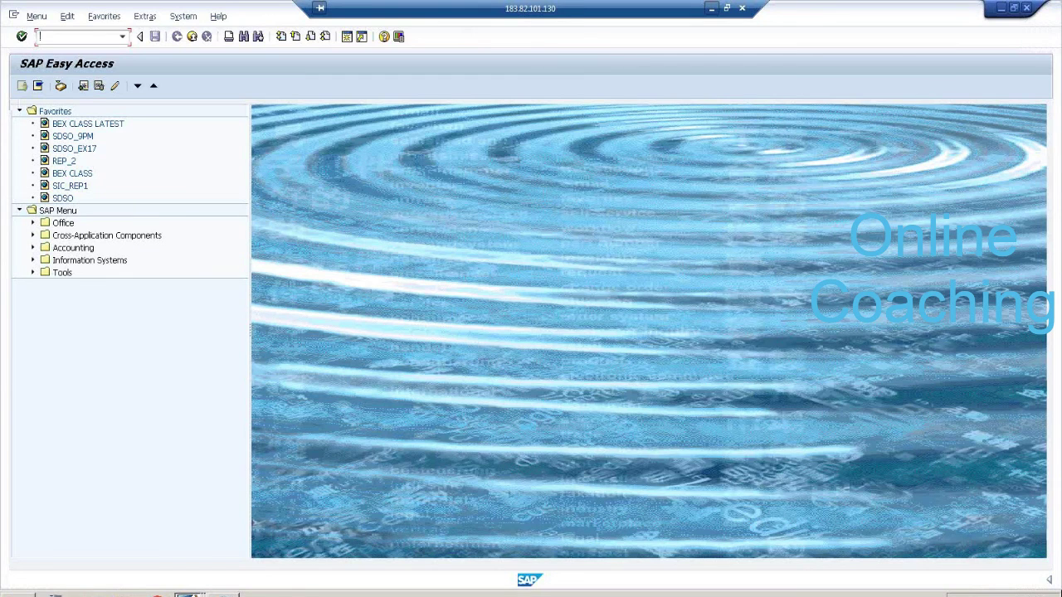
{"action": "left_click", "coordinate": [1028, 8]}
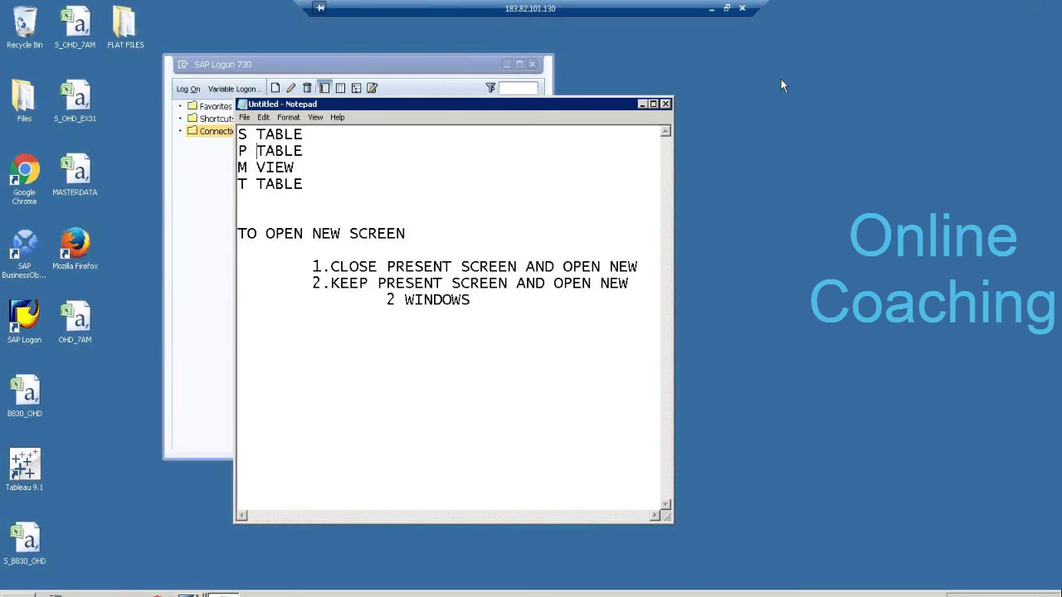
{"action": "left_click", "coordinate": [665, 108]}
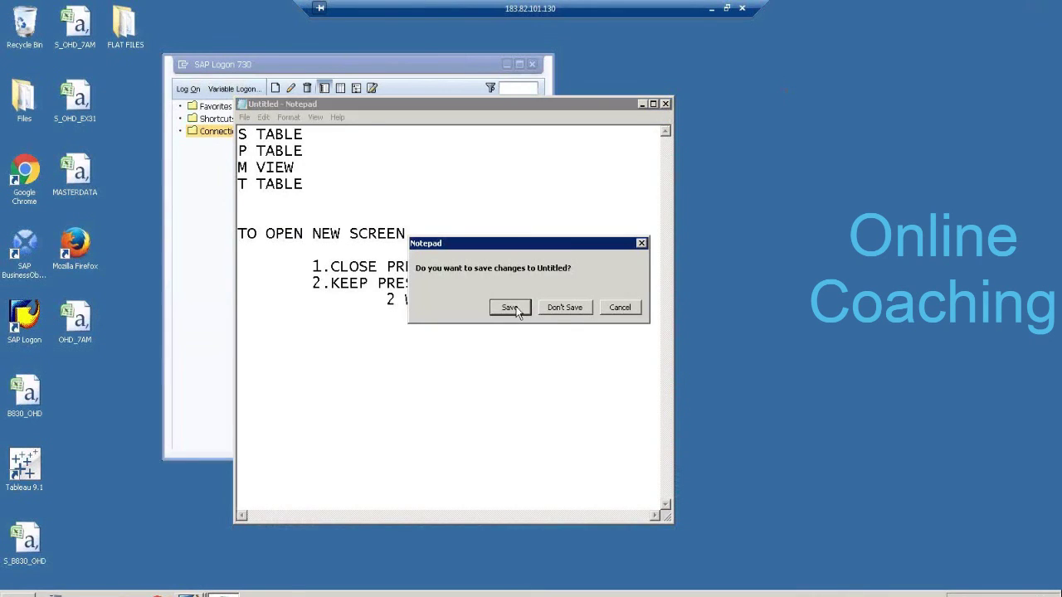
{"action": "left_click", "coordinate": [581, 310]}
{"action": "left_click_drag", "start_coordinate": [427, 72], "coordinate": [617, 63]}
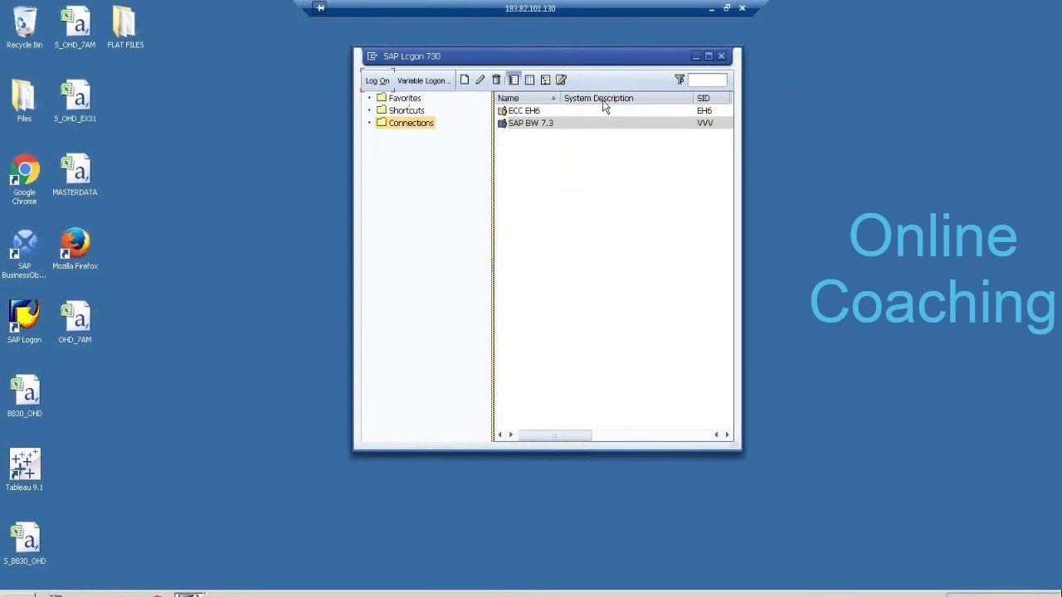
Log on to the ECC EH6 system in client 800 with the user name and account password.
{"action": "left_click", "coordinate": [527, 113]}
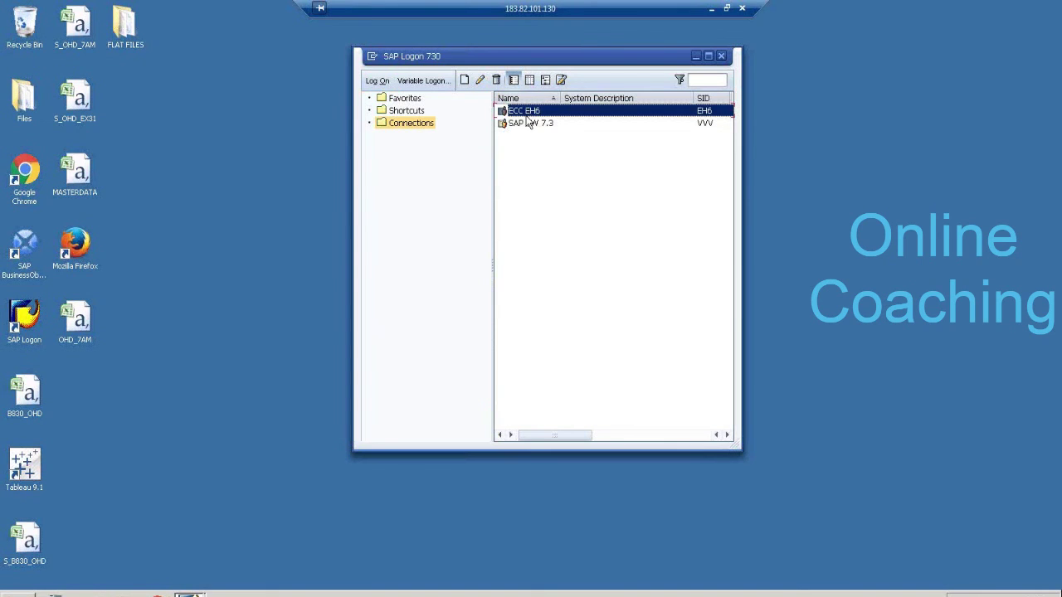
{"action": "left_click", "coordinate": [377, 81]}
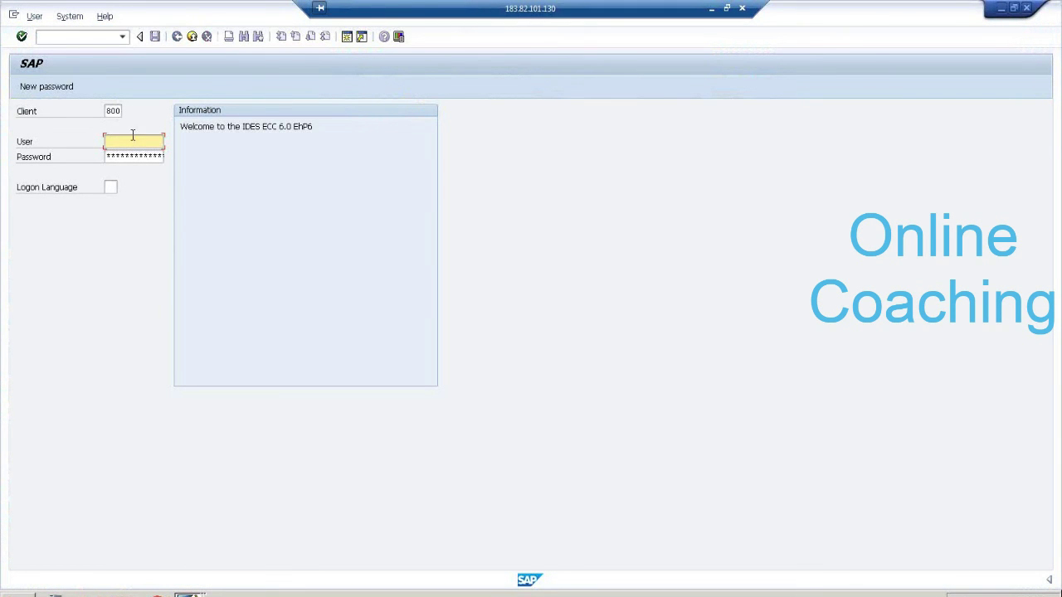
{"action": "type", "text": "B"}
{"action": "left_click", "coordinate": [132, 156]}
{"action": "left_click", "coordinate": [132, 159]}
{"action": "key", "text": "Return"}
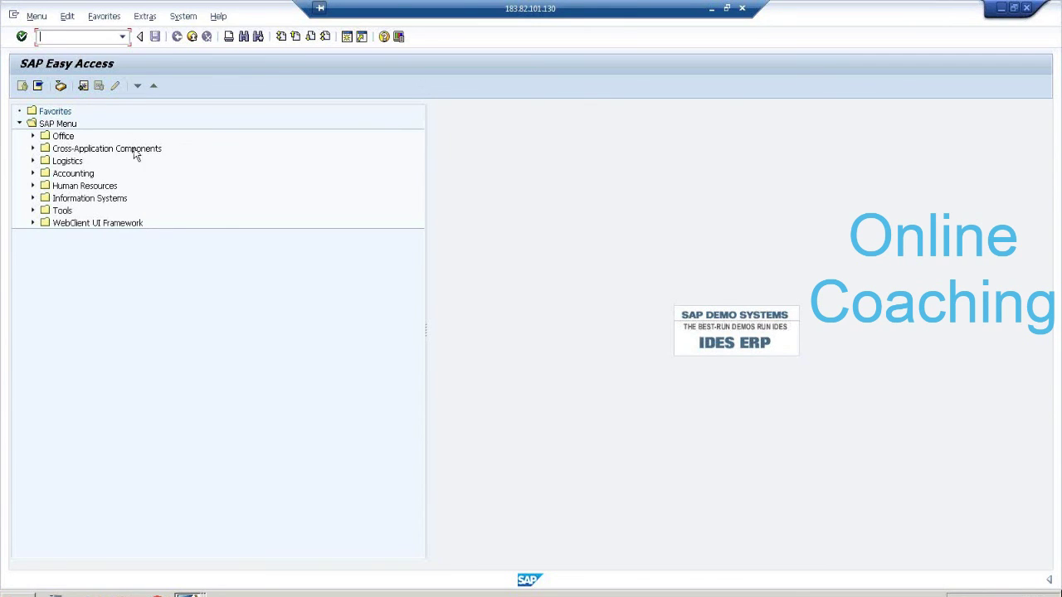
Expand Logistics, Materials Management, Purchasing and Purchase Order in the SAP menu tree, down to the Create folder.
{"action": "left_click", "coordinate": [61, 162]}
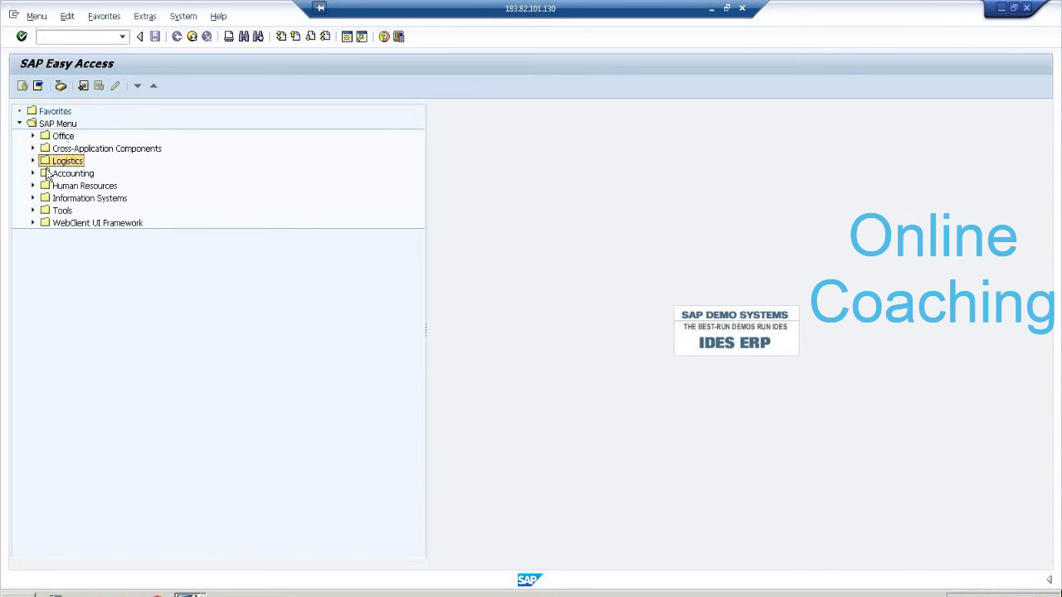
{"action": "left_click", "coordinate": [33, 162]}
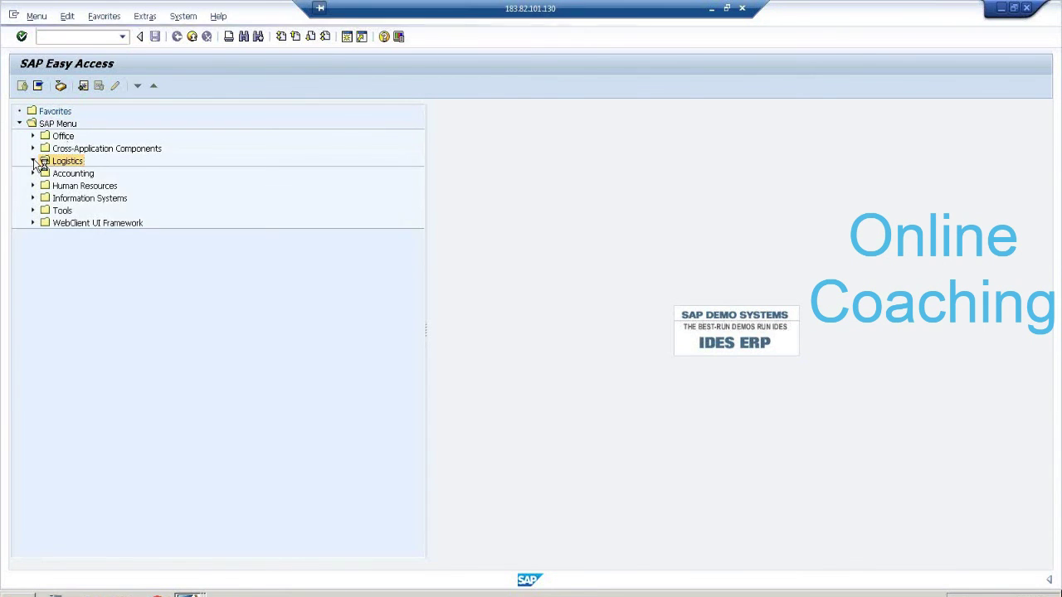
{"action": "left_click", "coordinate": [100, 172]}
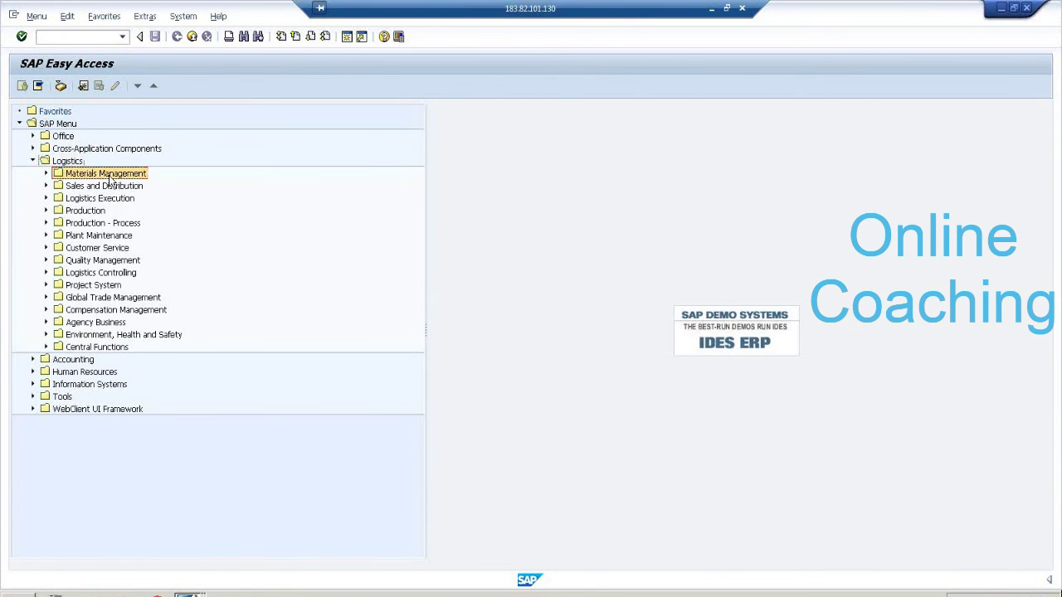
{"action": "left_click", "coordinate": [46, 174]}
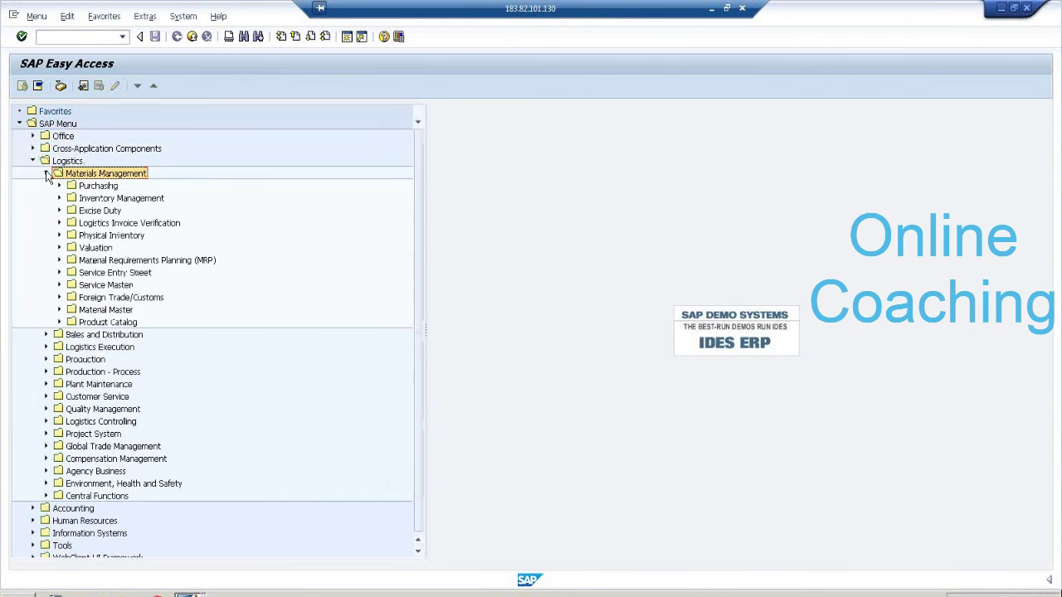
{"action": "left_click", "coordinate": [95, 186]}
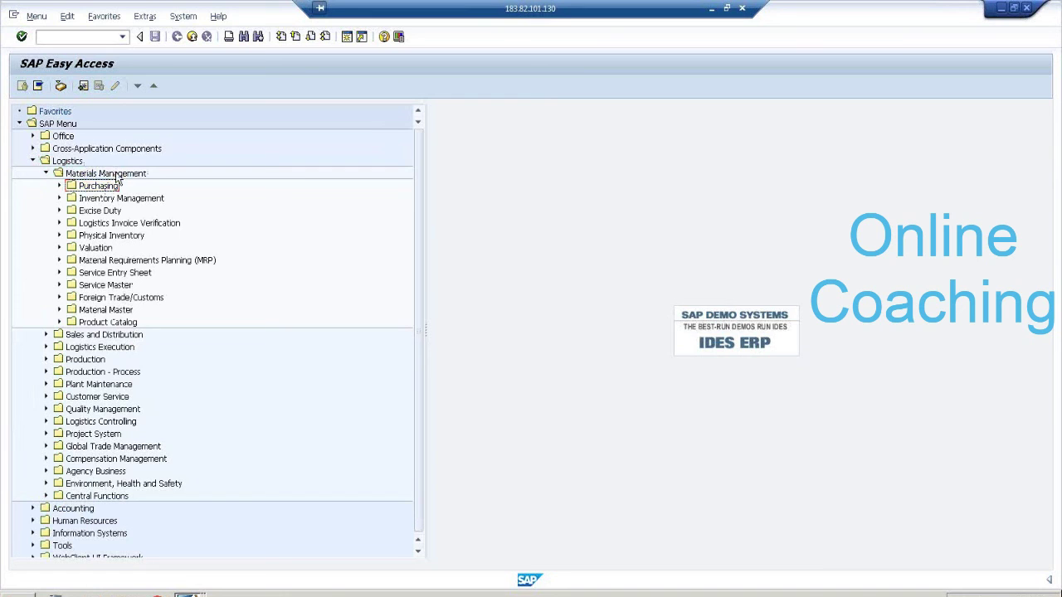
{"action": "left_click", "coordinate": [60, 186]}
{"action": "left_click", "coordinate": [73, 198]}
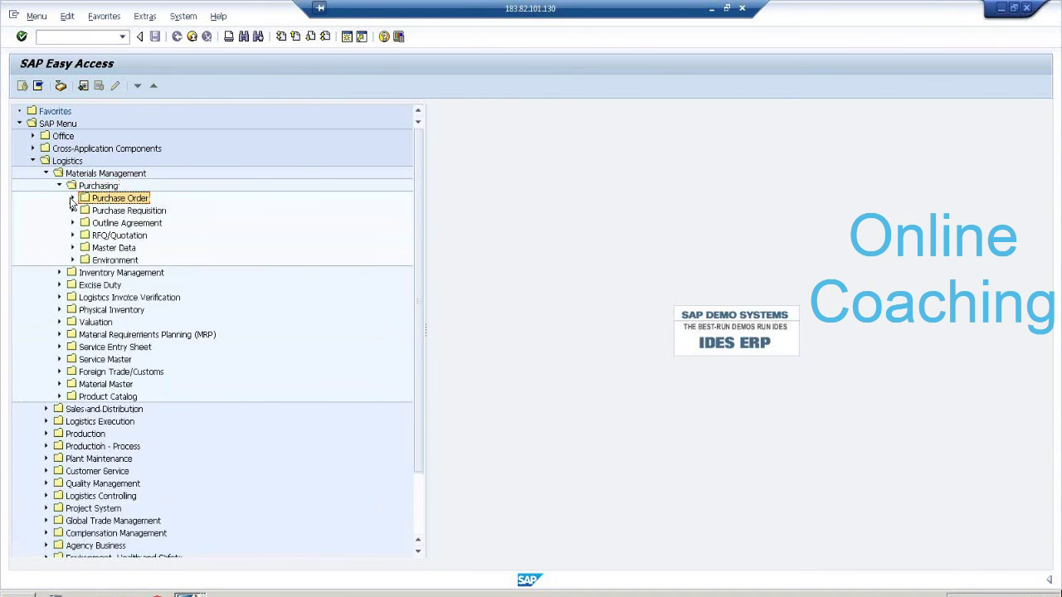
{"action": "left_click", "coordinate": [115, 212]}
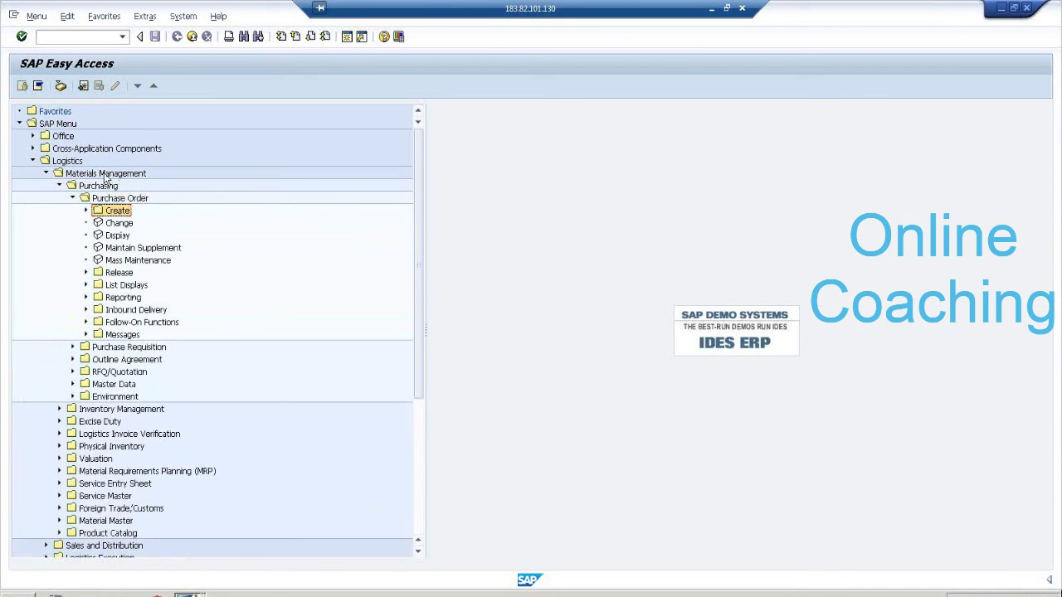
Collapse the Purchasing folder and review the Materials Management areas from Inventory Management to Valuation.
{"action": "left_click", "coordinate": [105, 174]}
{"action": "left_click", "coordinate": [59, 187]}
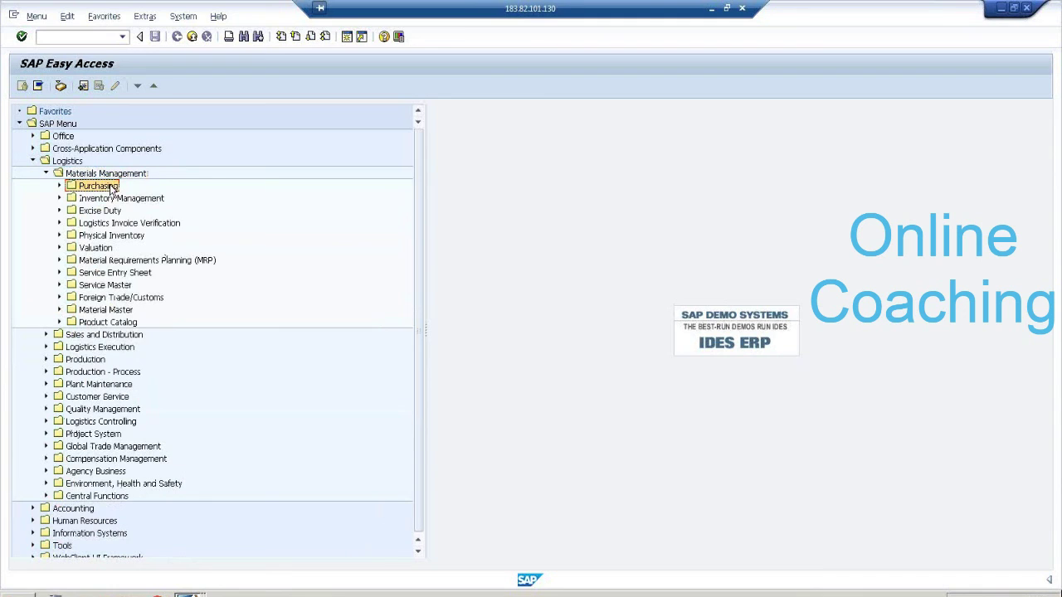
{"action": "left_click", "coordinate": [143, 200]}
{"action": "left_click", "coordinate": [146, 225]}
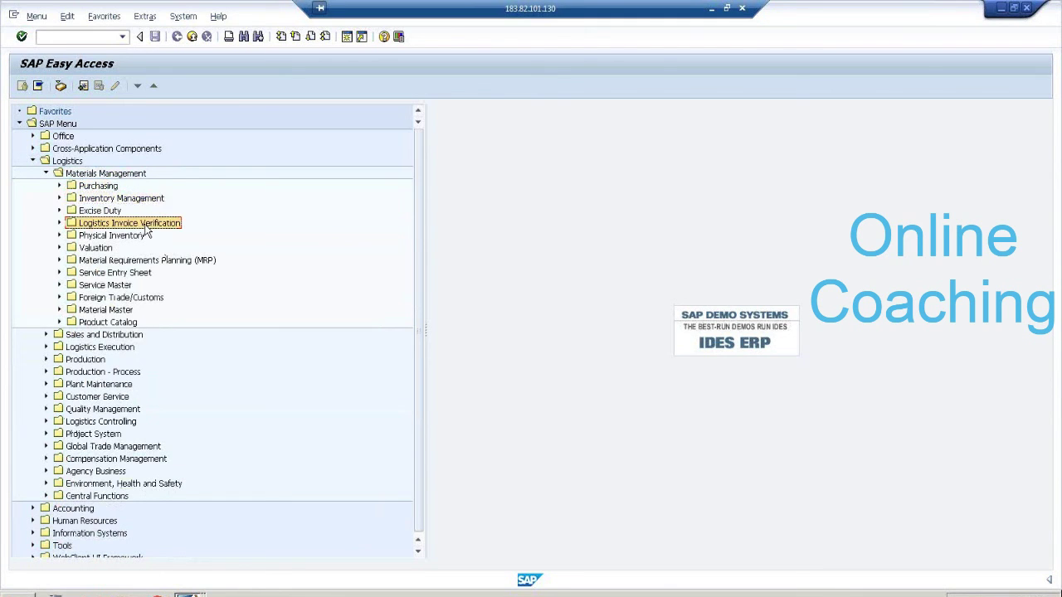
{"action": "left_click", "coordinate": [138, 237]}
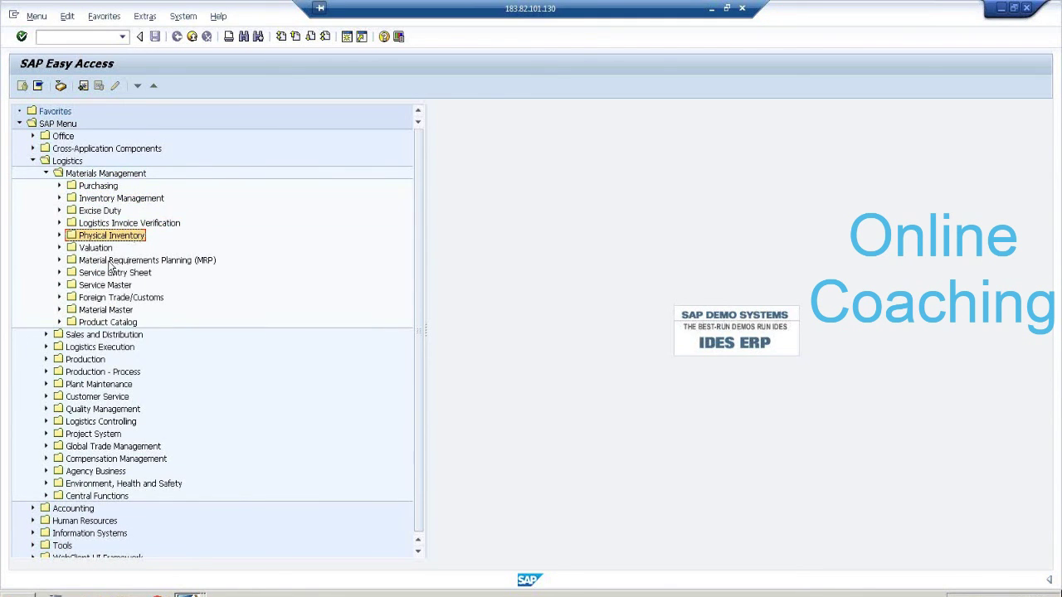
{"action": "left_click", "coordinate": [108, 248]}
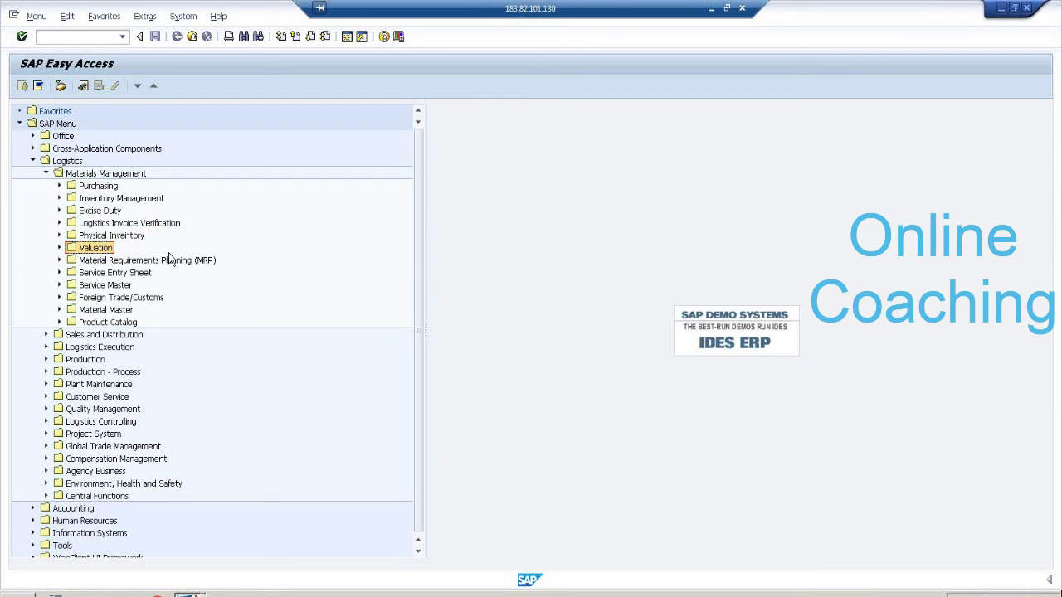
Expand Purchasing again and review the Purchase Order entries, including Create and Mass Maintenance.
{"action": "left_click", "coordinate": [109, 187]}
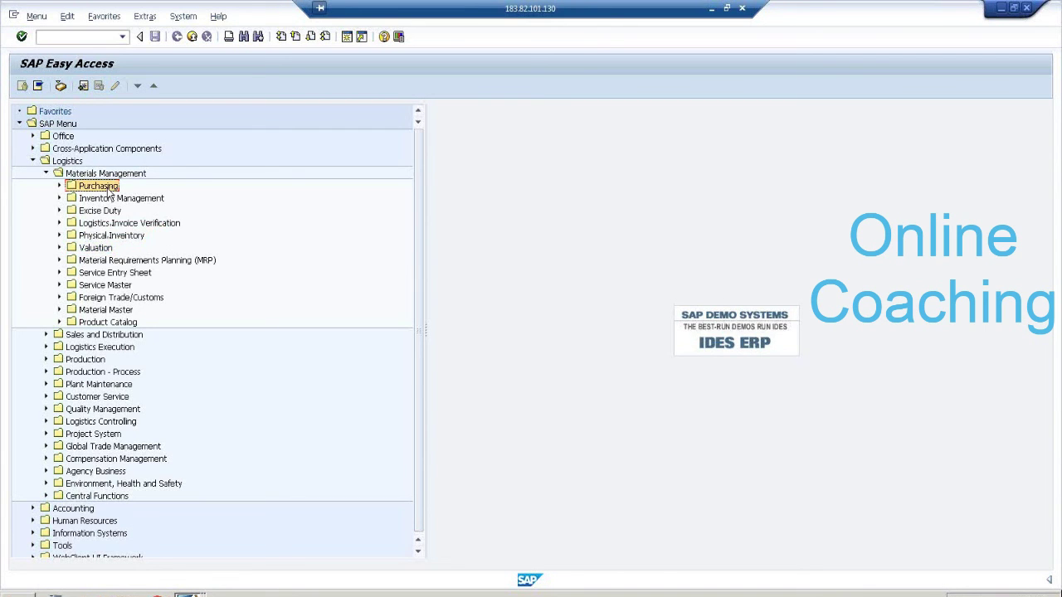
{"action": "left_click", "coordinate": [59, 186]}
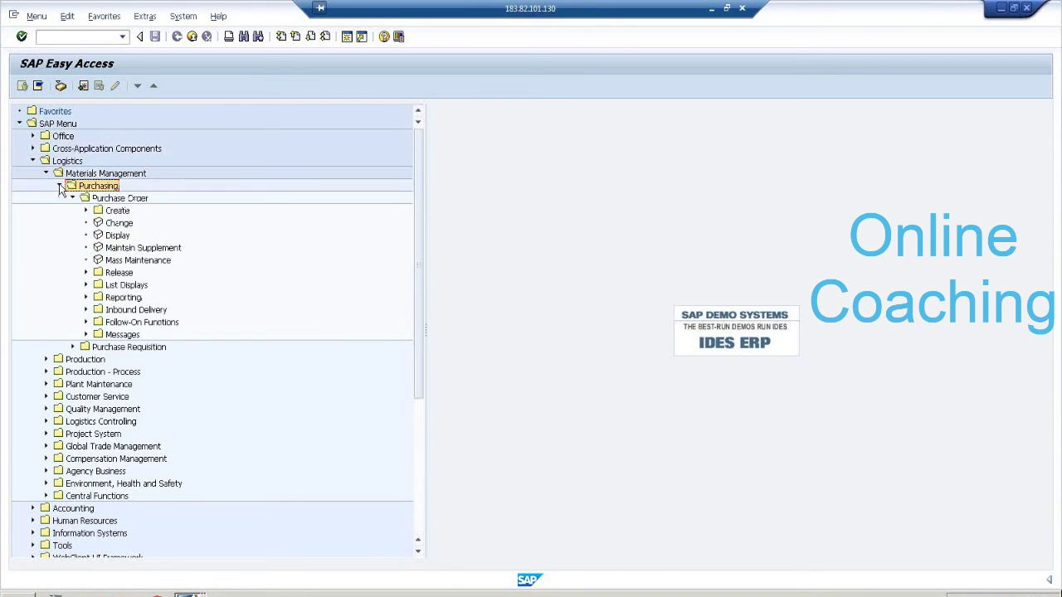
{"action": "left_click", "coordinate": [107, 199]}
{"action": "left_click", "coordinate": [117, 212]}
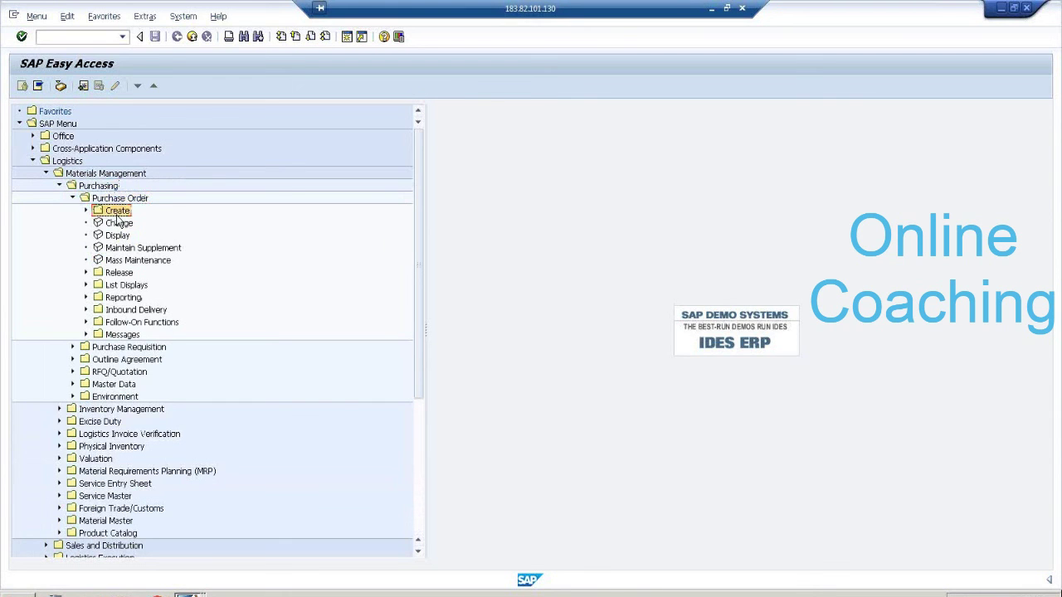
{"action": "left_click", "coordinate": [137, 259]}
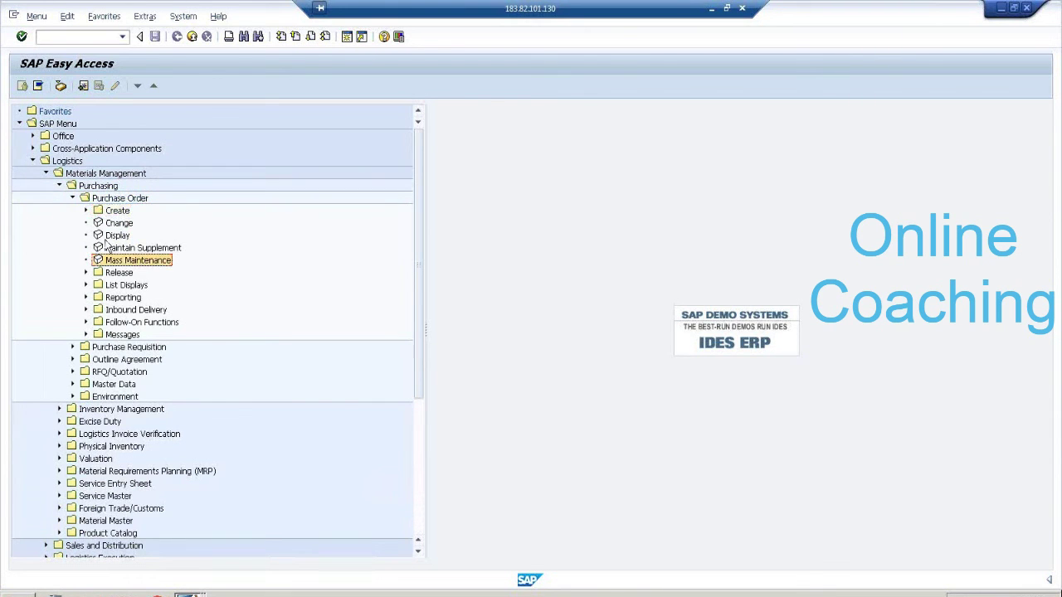
Collapse the Purchase Order, Purchasing and Materials Management folders.
{"action": "left_click", "coordinate": [73, 198]}
{"action": "left_click", "coordinate": [59, 185]}
{"action": "left_click", "coordinate": [46, 172]}
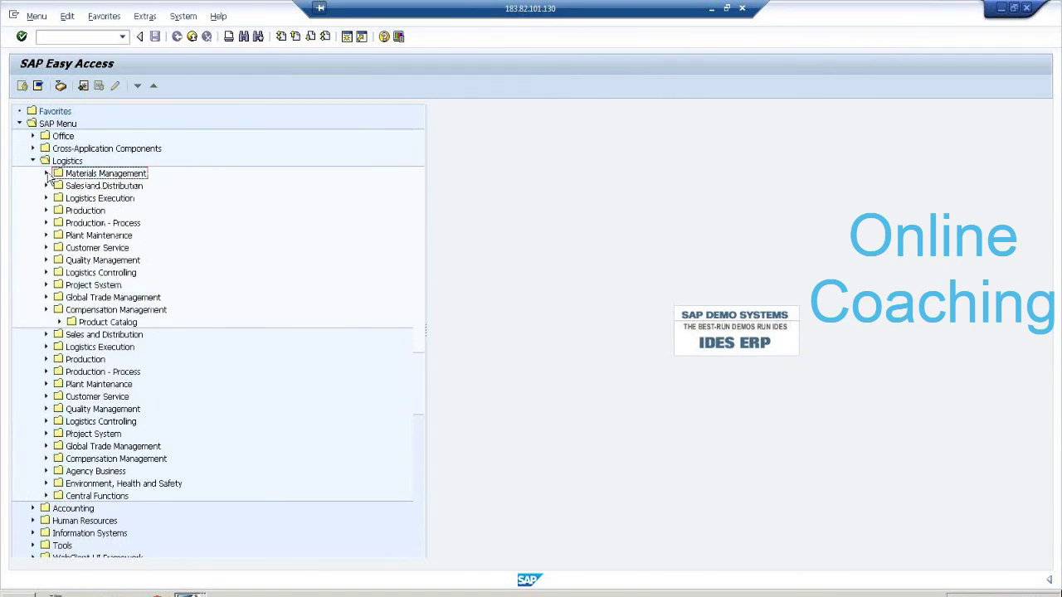
Examine the Logistics applications one by one, from Sales and Distribution through Quality Management to Project System.
{"action": "left_click", "coordinate": [139, 188]}
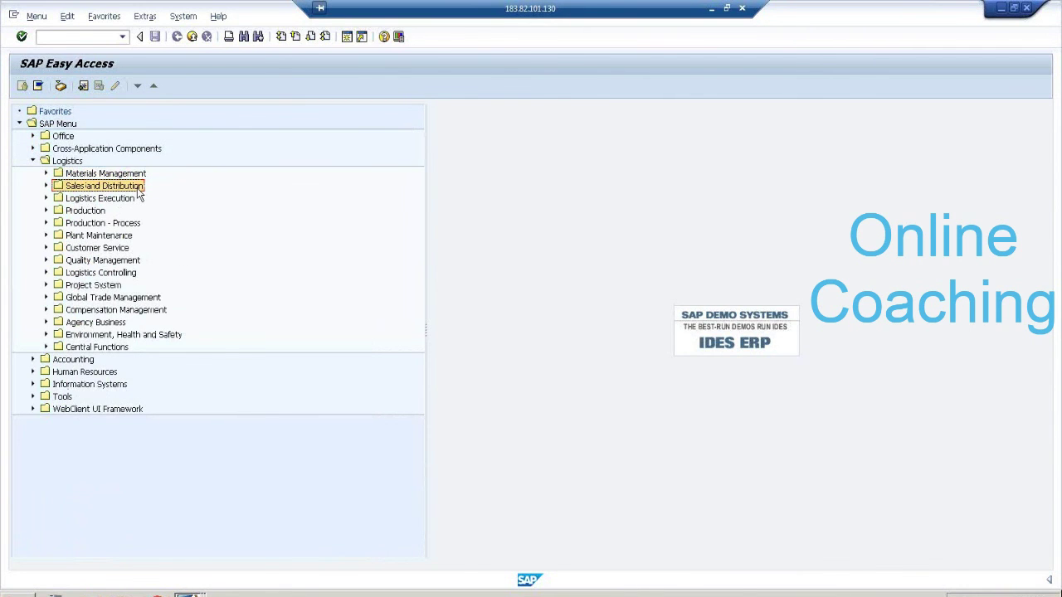
{"action": "left_click", "coordinate": [134, 200]}
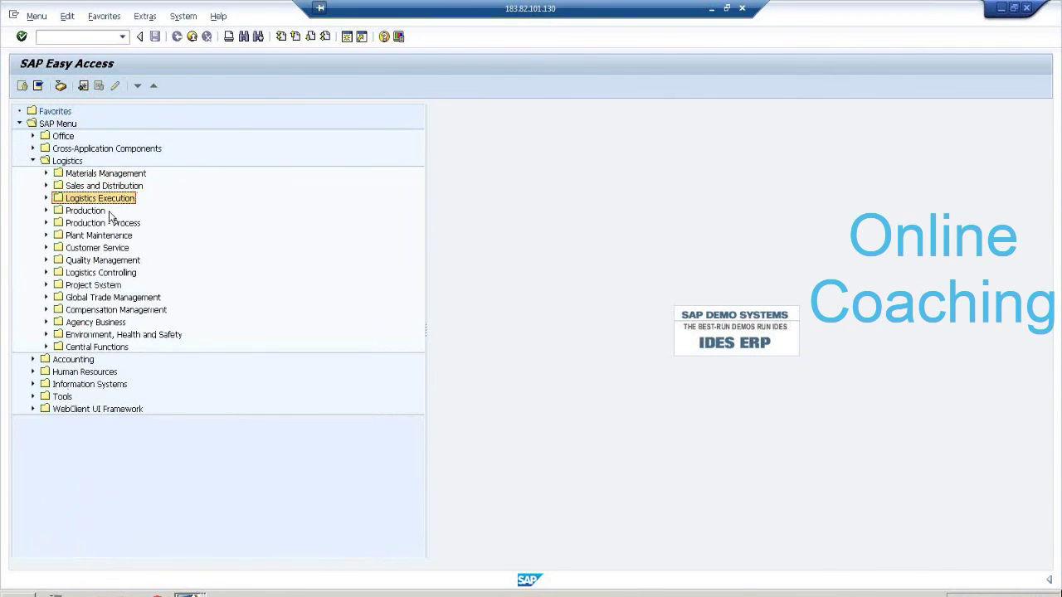
{"action": "left_click", "coordinate": [103, 213]}
{"action": "left_click", "coordinate": [137, 225]}
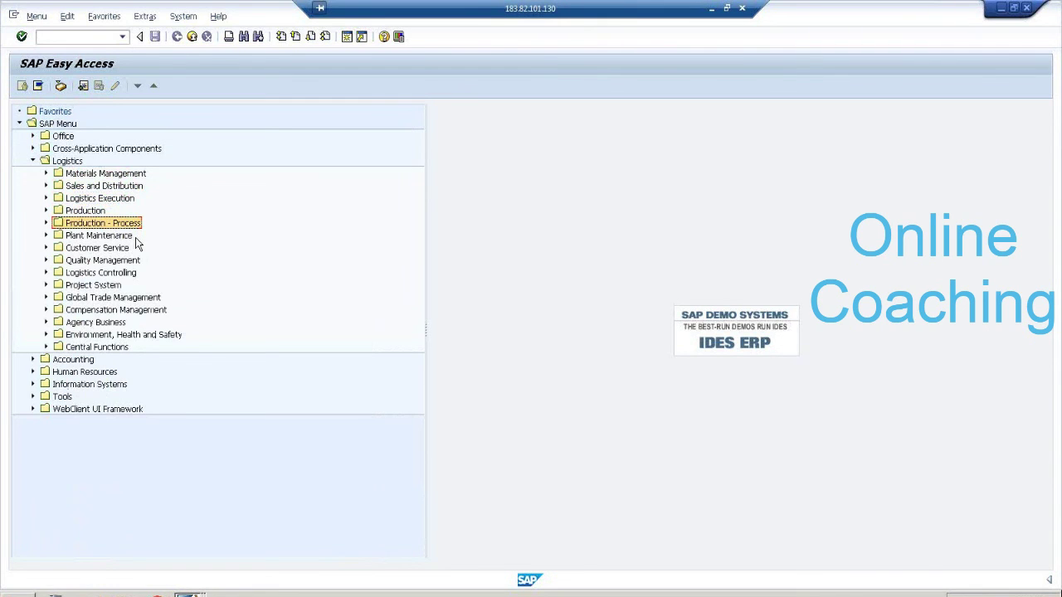
{"action": "left_click", "coordinate": [133, 239]}
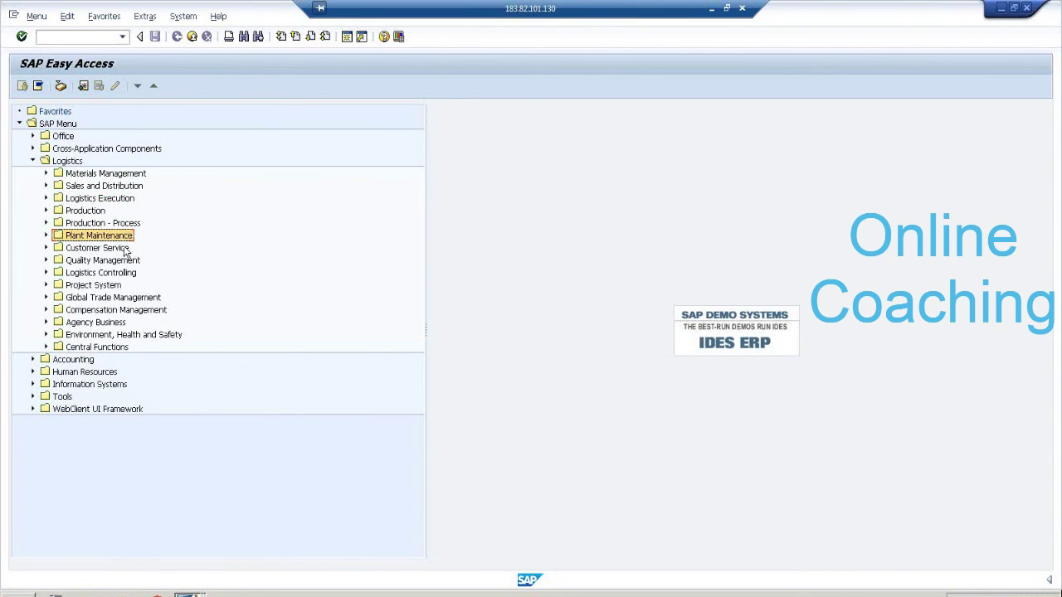
{"action": "left_click", "coordinate": [124, 248]}
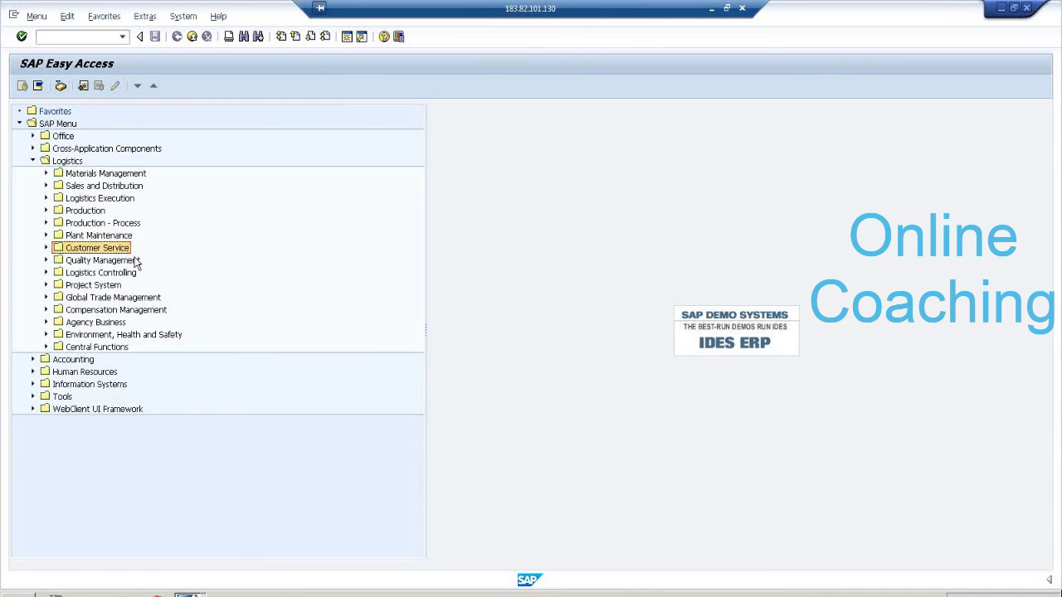
{"action": "left_click", "coordinate": [136, 262]}
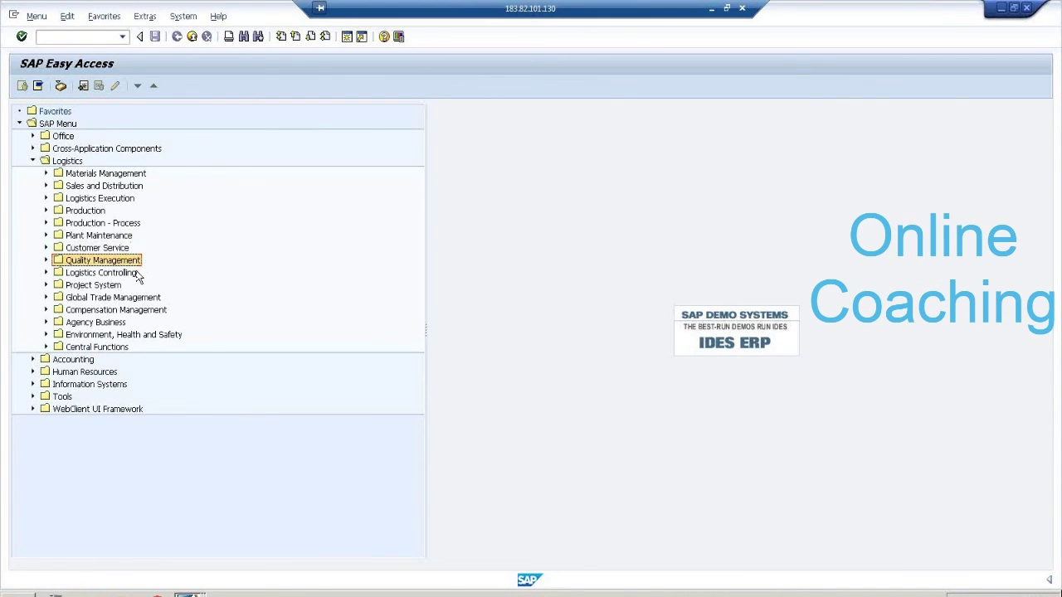
{"action": "left_click", "coordinate": [135, 274]}
{"action": "left_click", "coordinate": [123, 286]}
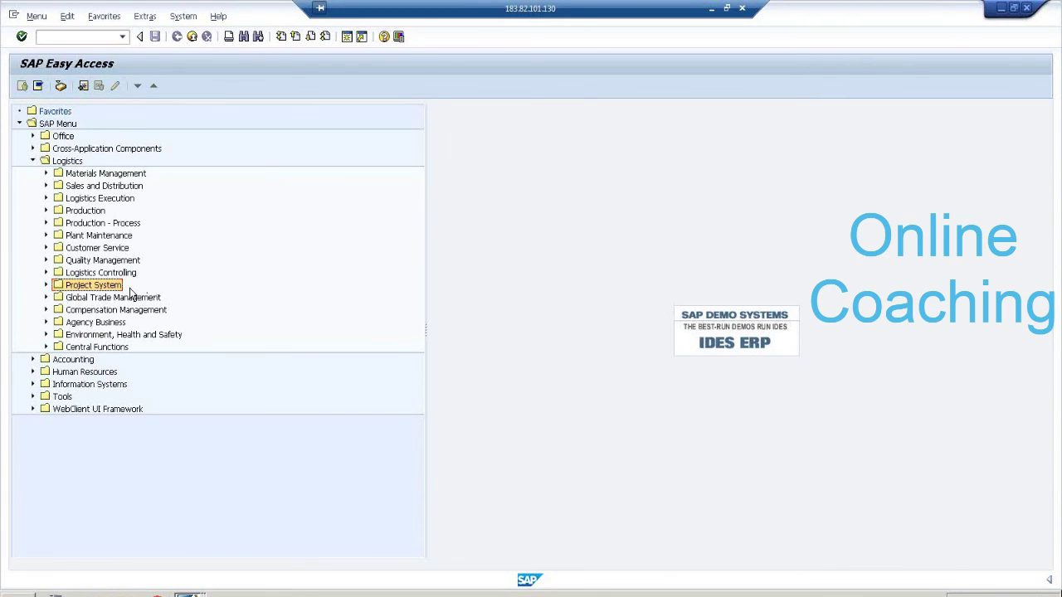
Collapse the Logistics folder and look at the Accounting and Human Resources areas.
{"action": "left_click", "coordinate": [35, 162]}
{"action": "left_click", "coordinate": [63, 174]}
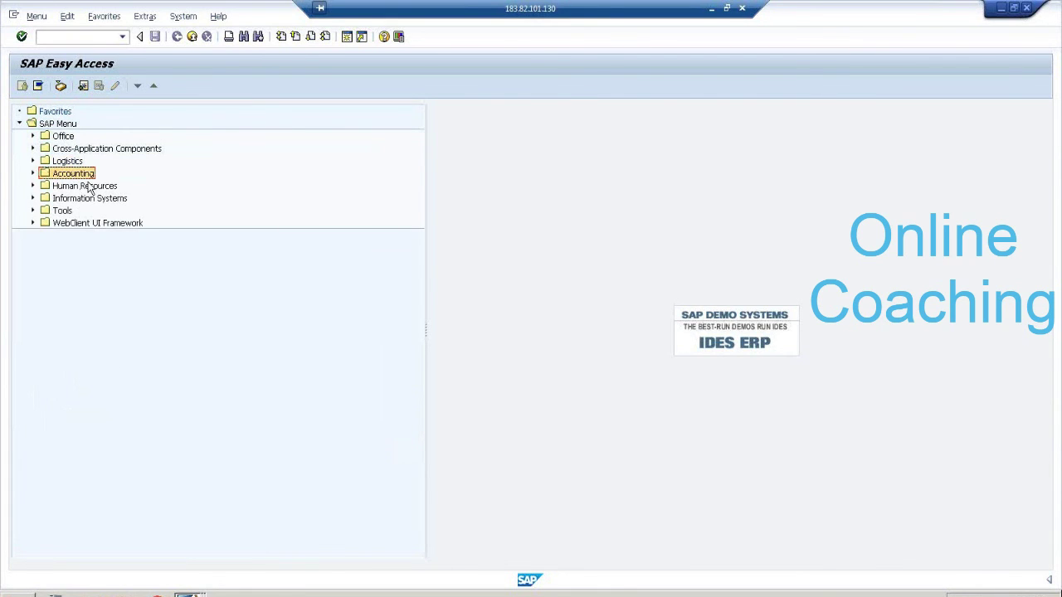
{"action": "left_click", "coordinate": [104, 187]}
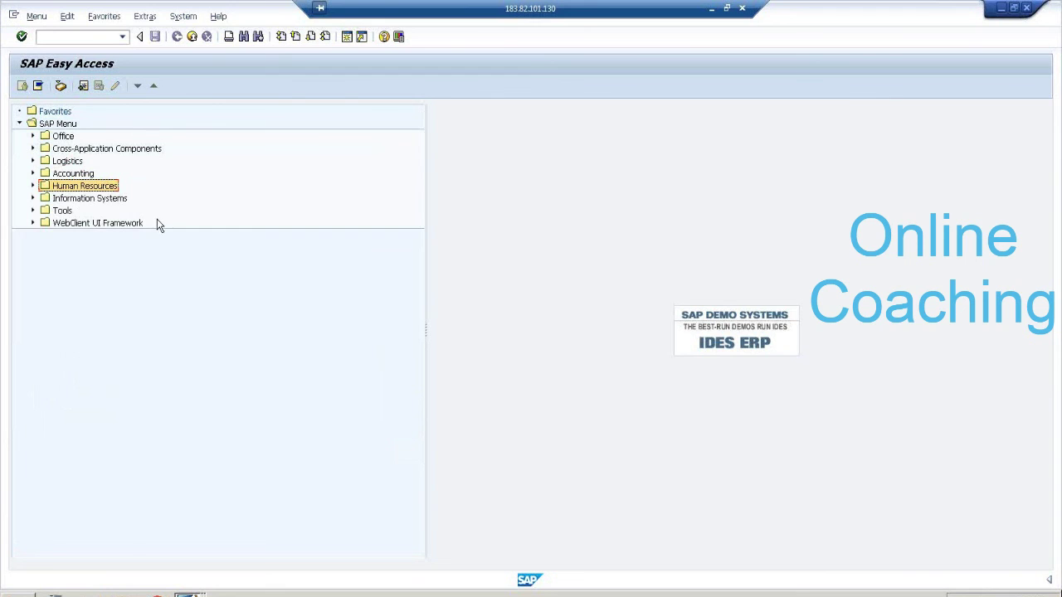
Switch to the SAP BW session, discard the unsaved changes to characteristic ZCCNO and return to the InfoObjects tree.
{"action": "left_click", "coordinate": [711, 8]}
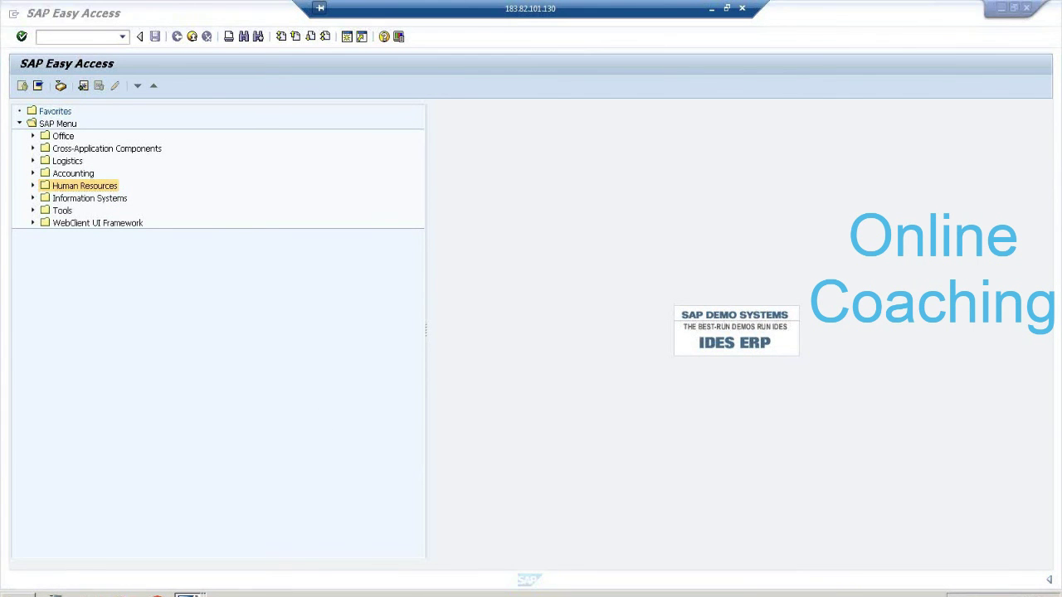
{"action": "left_click", "coordinate": [188, 595]}
{"action": "left_click", "coordinate": [191, 562]}
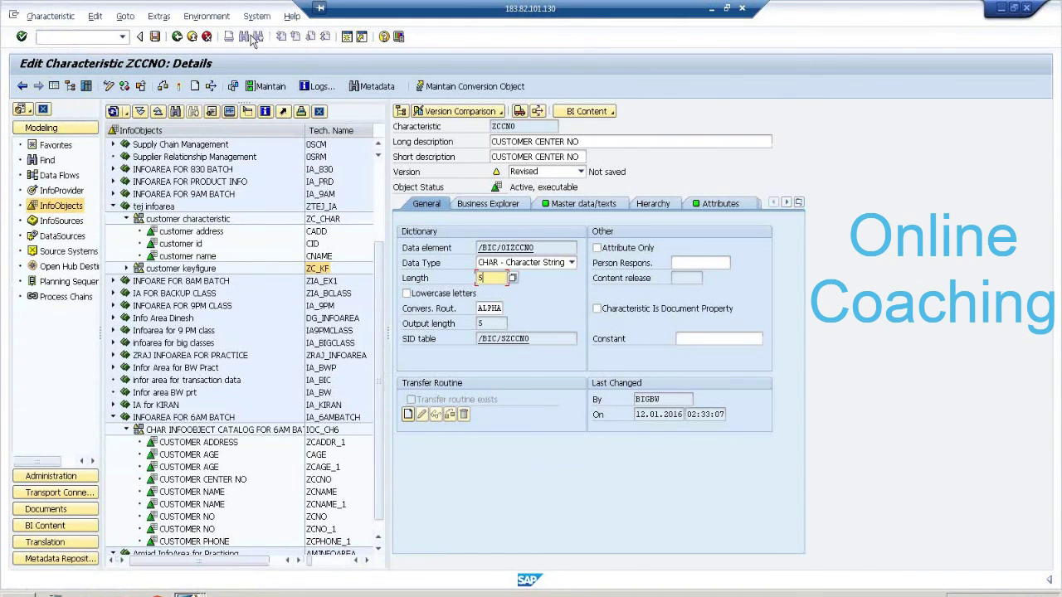
{"action": "left_click", "coordinate": [177, 37]}
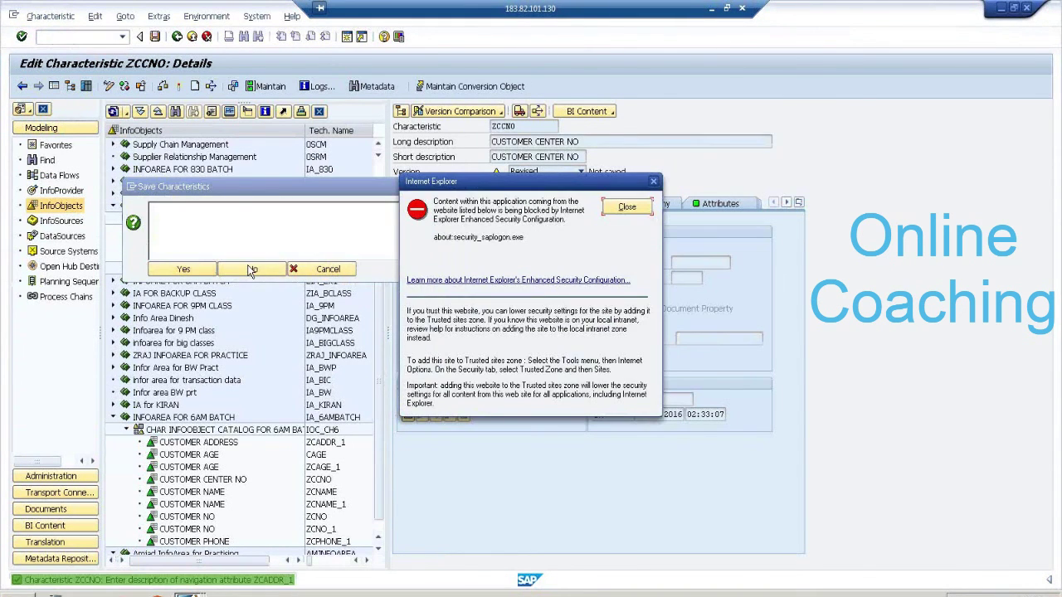
{"action": "left_click", "coordinate": [560, 141]}
{"action": "left_click", "coordinate": [275, 274]}
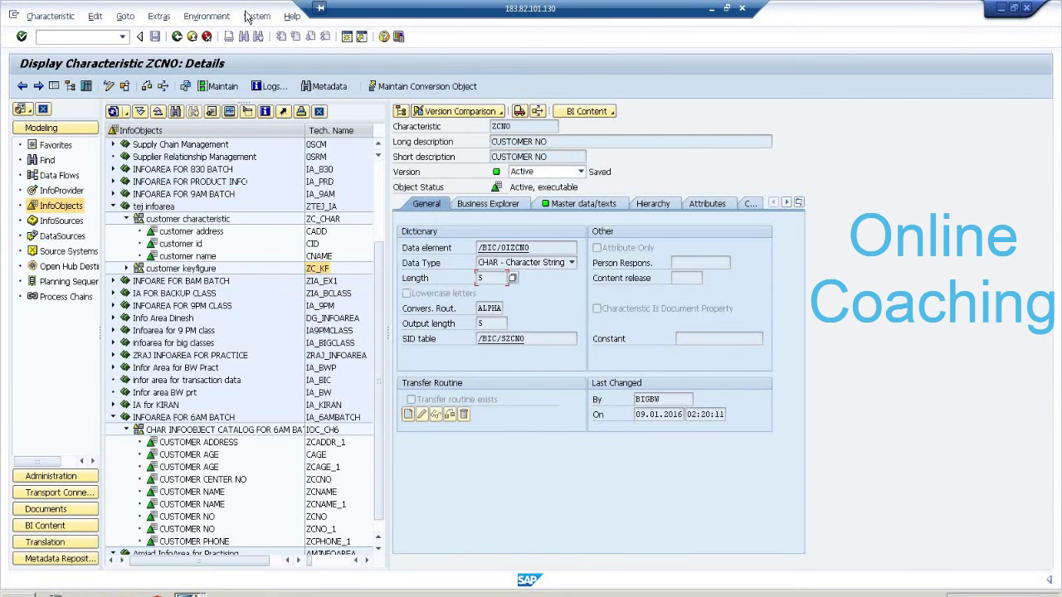
{"action": "left_click", "coordinate": [177, 37]}
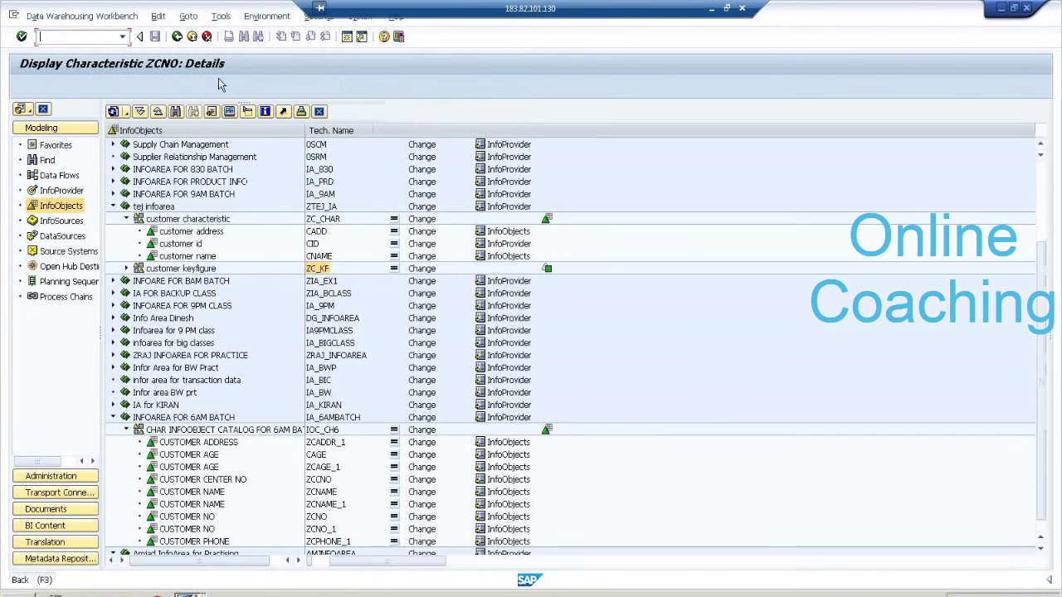
Open characteristic ZCNO_1 under the 6AM batch catalog and display its InfoObject's object directory entry.
{"action": "double_click", "coordinate": [207, 529]}
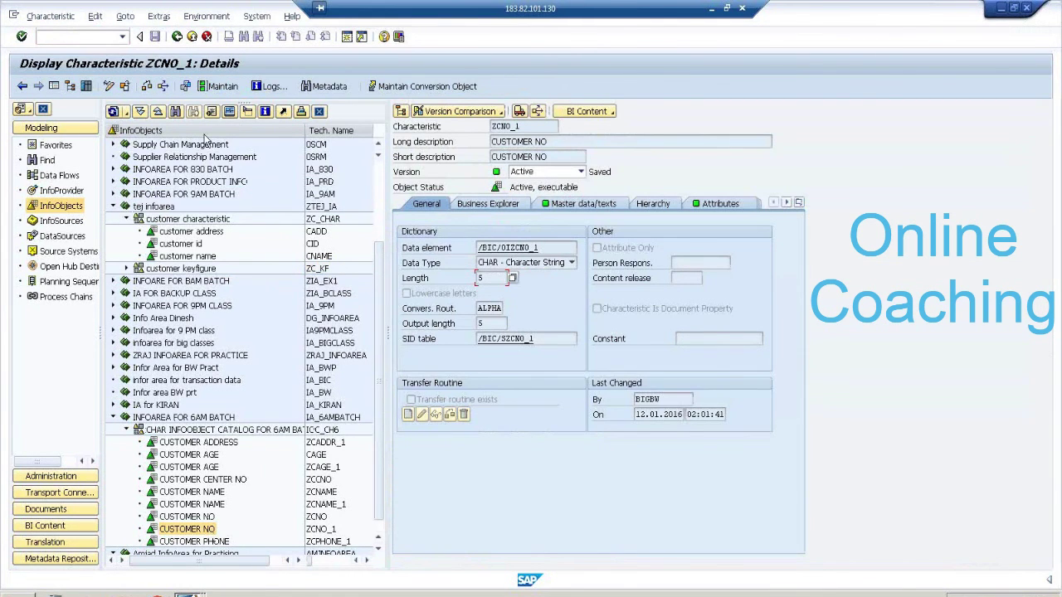
{"action": "left_click", "coordinate": [254, 17]}
{"action": "left_click", "coordinate": [218, 16]}
{"action": "left_click", "coordinate": [217, 16]}
{"action": "left_click", "coordinate": [162, 18]}
{"action": "left_click", "coordinate": [160, 17]}
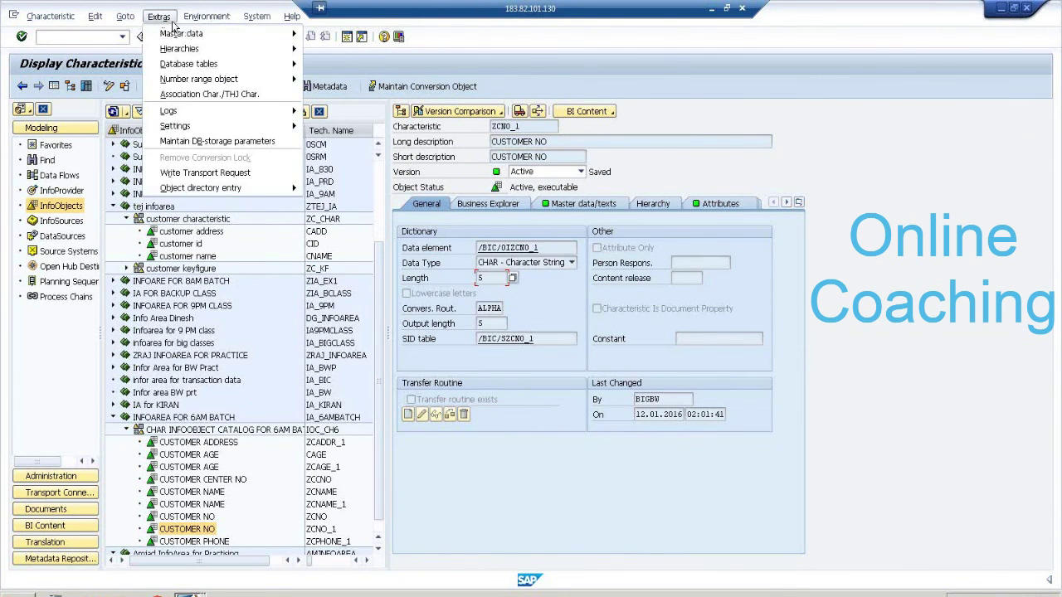
{"action": "mouse_move", "coordinate": [253, 190]}
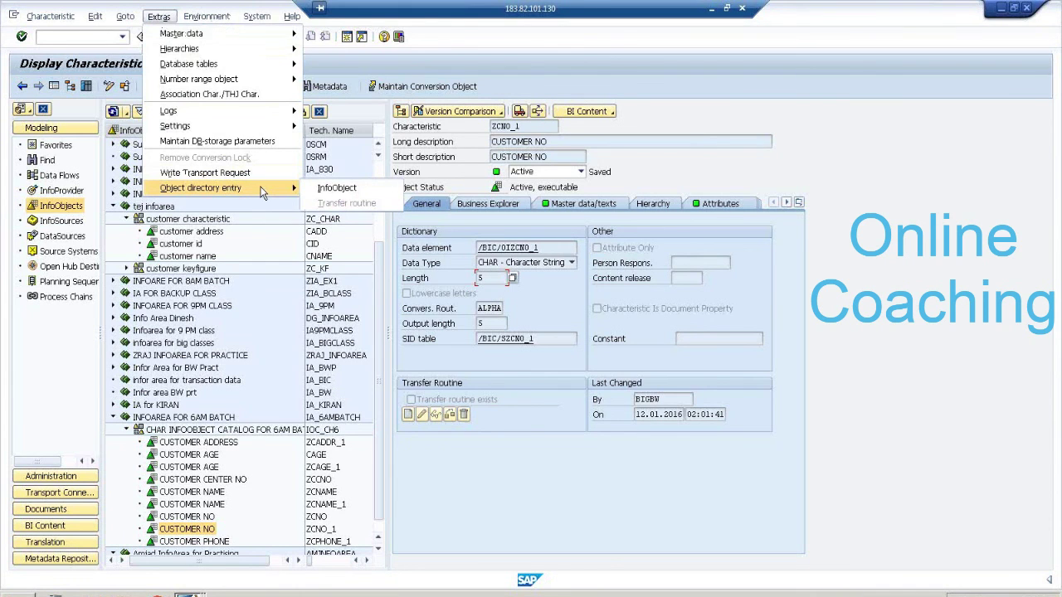
{"action": "left_click", "coordinate": [324, 189]}
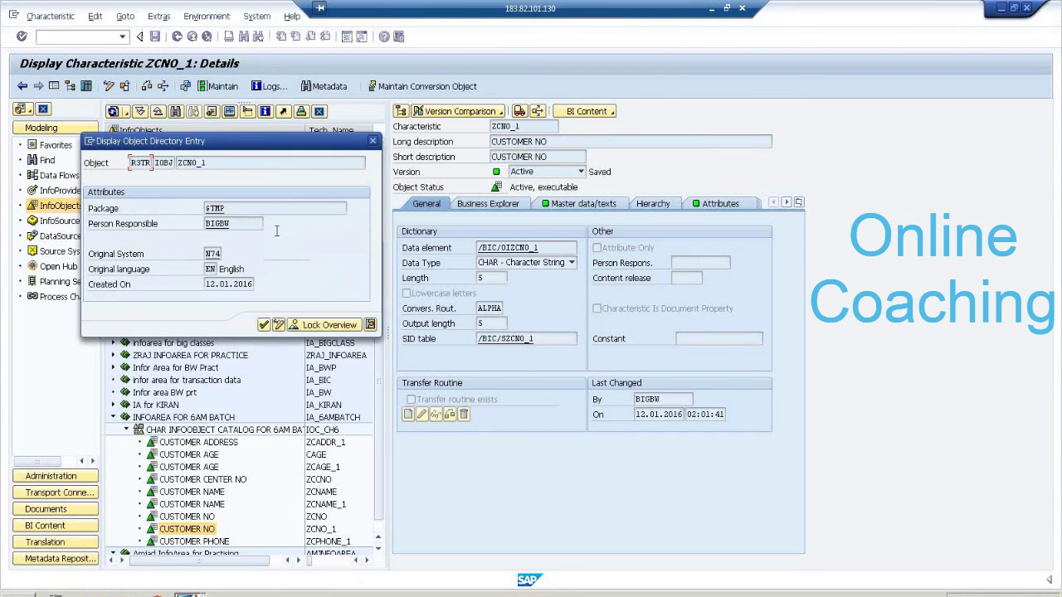
Examine the package assigned in the object directory entry of ZCNO_1 and close the entry.
{"action": "left_click", "coordinate": [110, 212]}
{"action": "left_click_drag", "start_coordinate": [251, 205], "coordinate": [199, 206]}
{"action": "left_click", "coordinate": [295, 206]}
{"action": "left_click", "coordinate": [373, 141]}
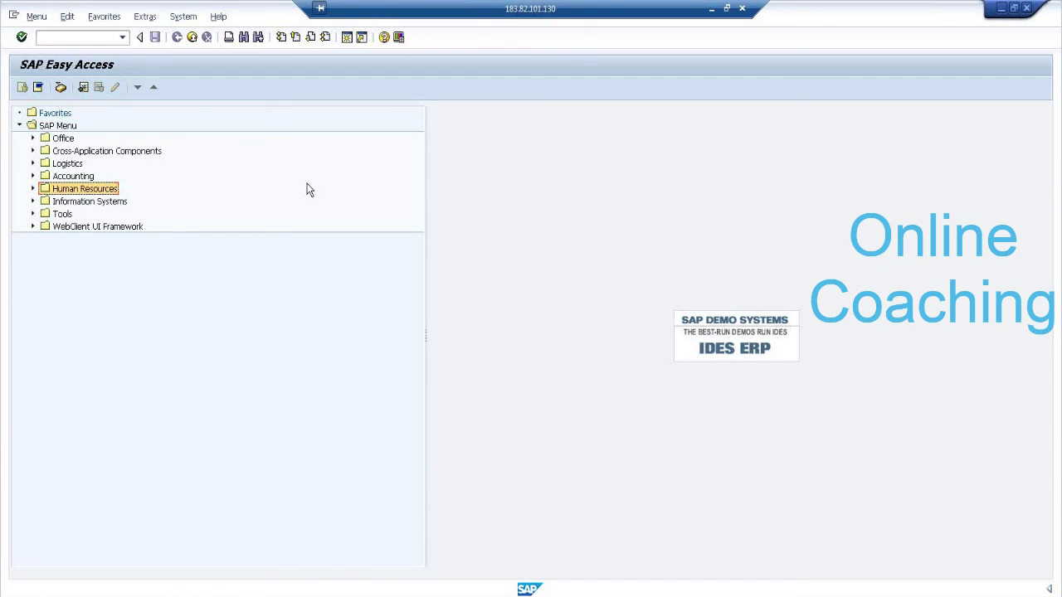
Start the Package Builder transaction in the SAP ECC session.
{"action": "left_click", "coordinate": [101, 38]}
{"action": "type", "text": "se2"}
{"action": "key", "text": "BackSpace"}
{"action": "key", "text": "BackSpace"}
{"action": "key", "text": "BackSpace"}
{"action": "type", "text": "SE2"}
{"action": "key", "text": "Return"}
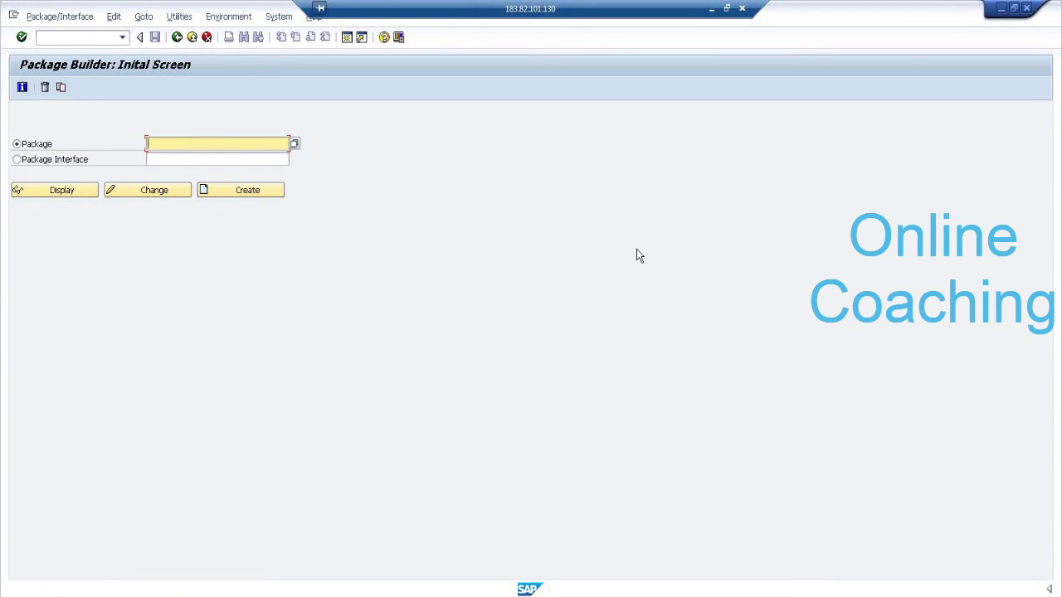
Create the package ZPACK_7AM with the short description PACKAGE FOR 7AM BATCH.
{"action": "type", "text": "ZP"}
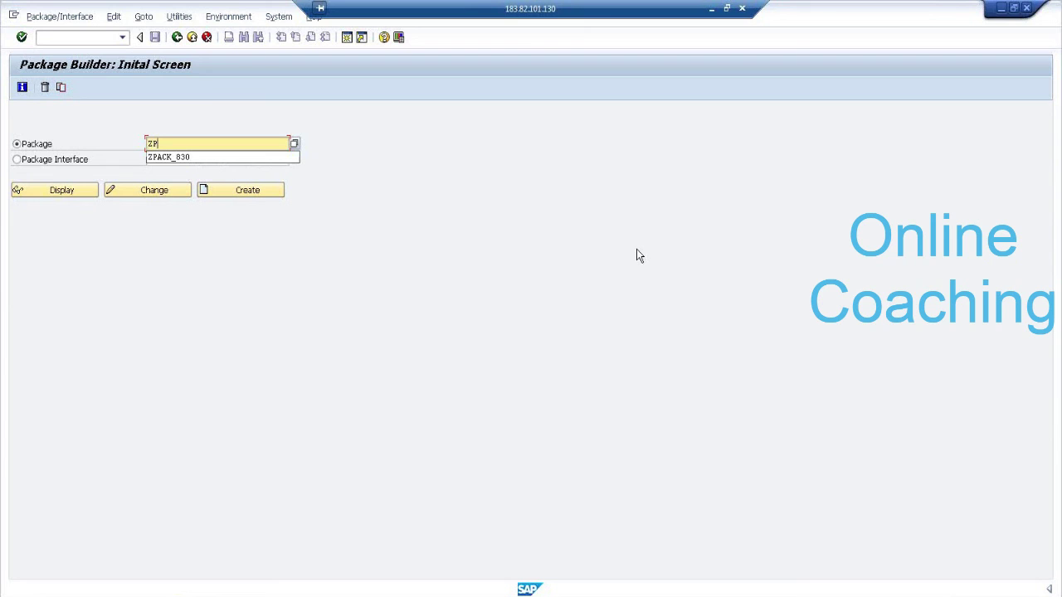
{"action": "type", "text": "ACK_7AM"}
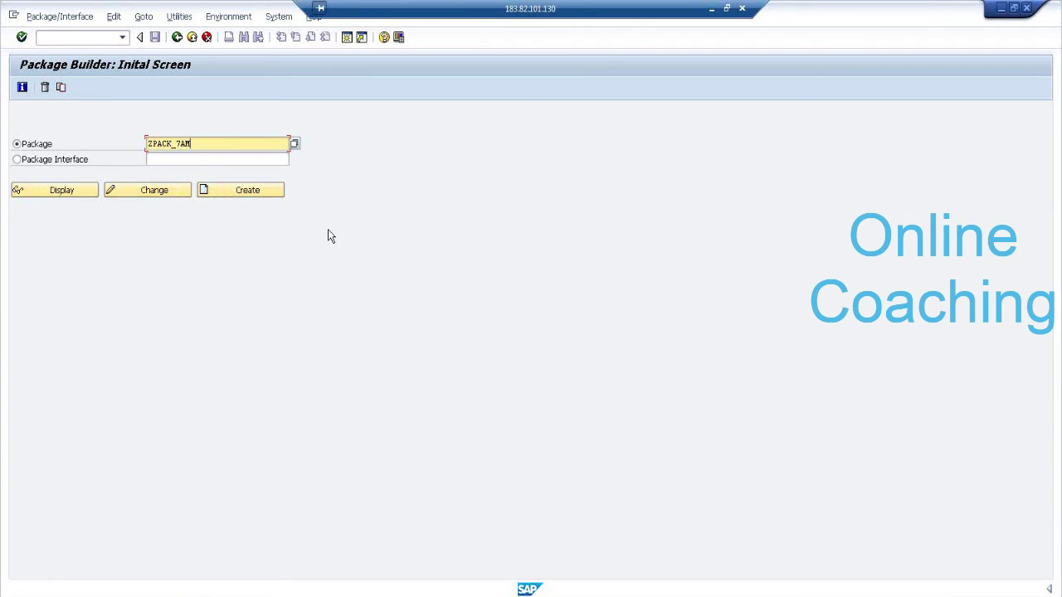
{"action": "left_click", "coordinate": [254, 191]}
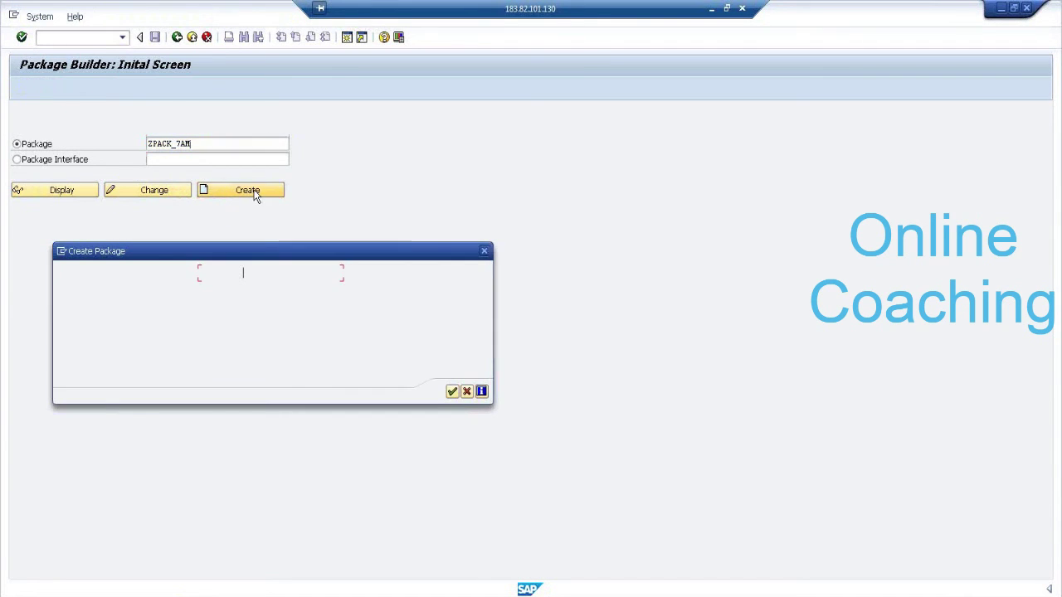
{"action": "left_click", "coordinate": [271, 288]}
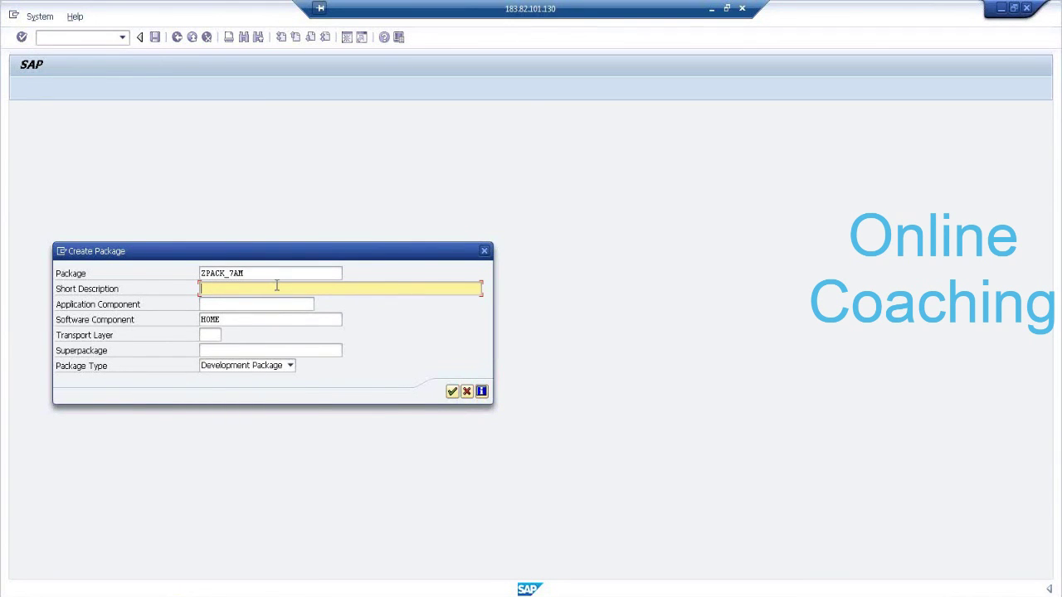
{"action": "type", "text": "PACKAGE FOR 7AM BATCH"}
{"action": "left_click", "coordinate": [452, 392]}
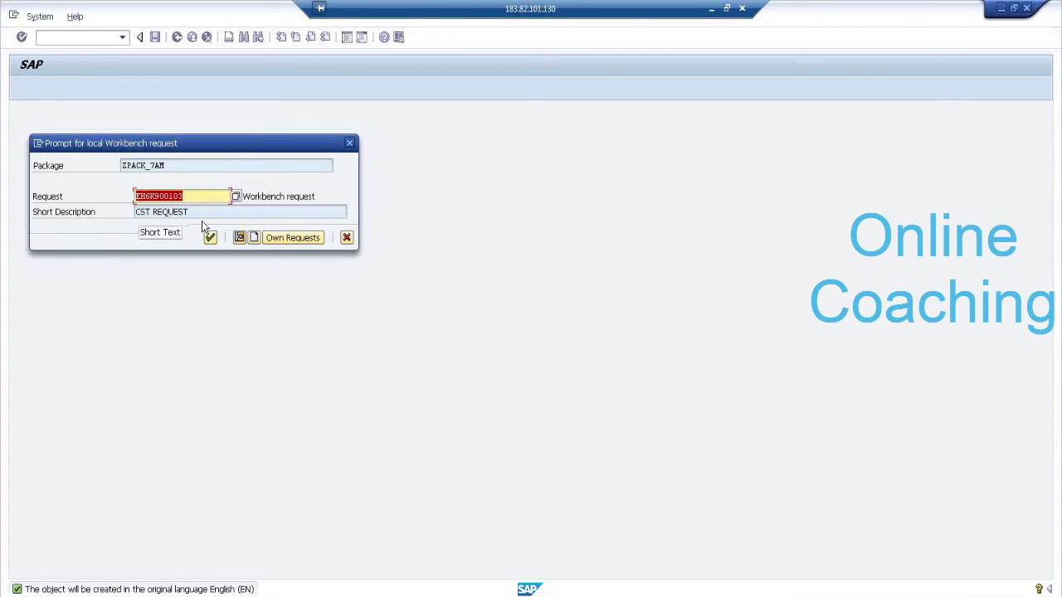
Create a workbench request described as REQ FOR 7AM BATCH and assign package ZPACK_7AM to it.
{"action": "left_click", "coordinate": [254, 237]}
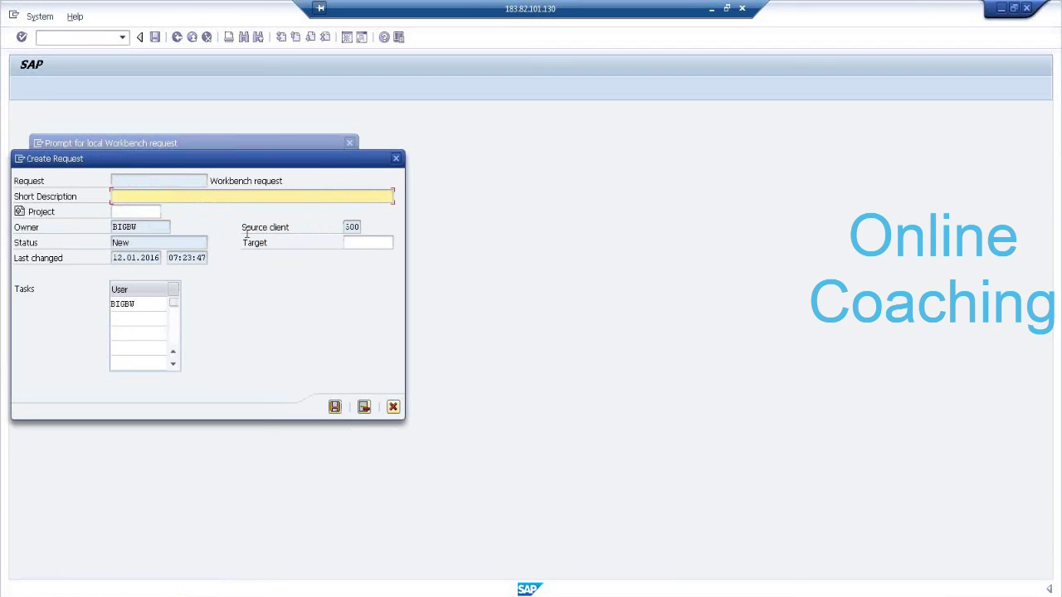
{"action": "type", "text": "REQ FOR 7AM BATCH"}
{"action": "left_click", "coordinate": [335, 407]}
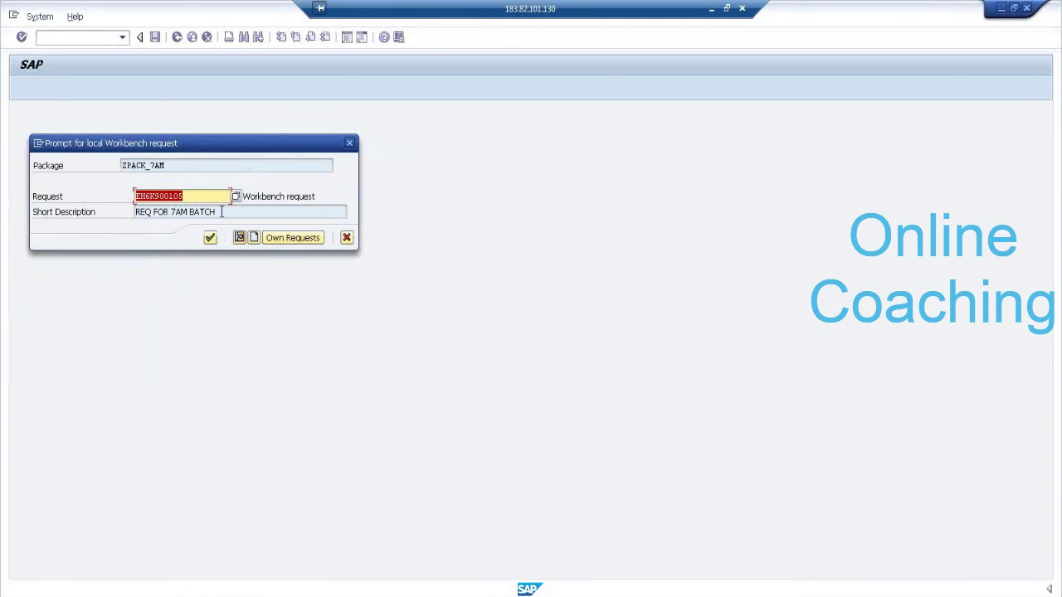
{"action": "left_click_drag", "start_coordinate": [223, 212], "coordinate": [106, 212]}
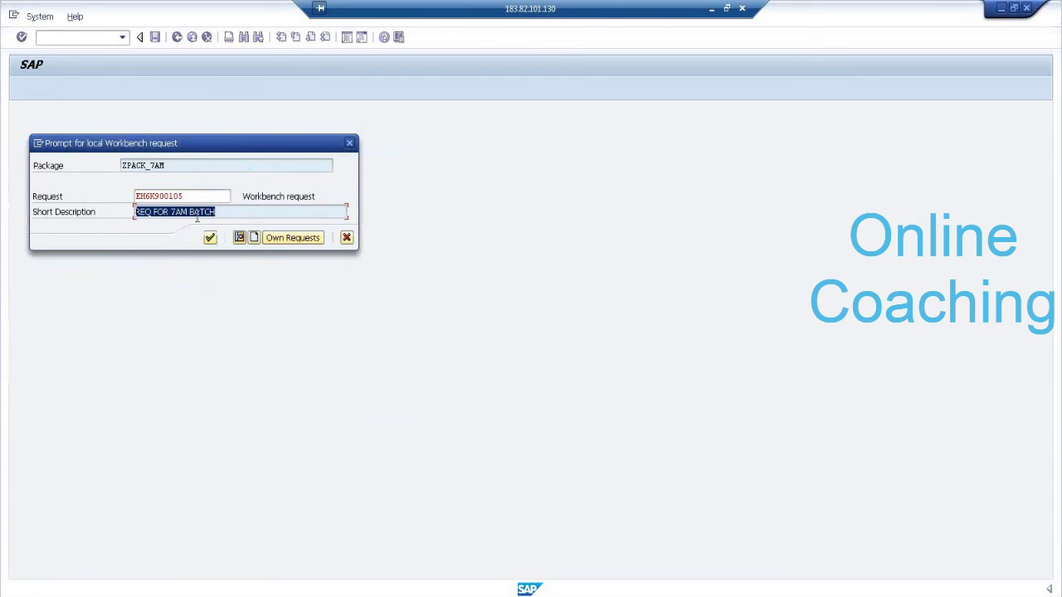
{"action": "left_click_drag", "start_coordinate": [202, 195], "coordinate": [122, 192]}
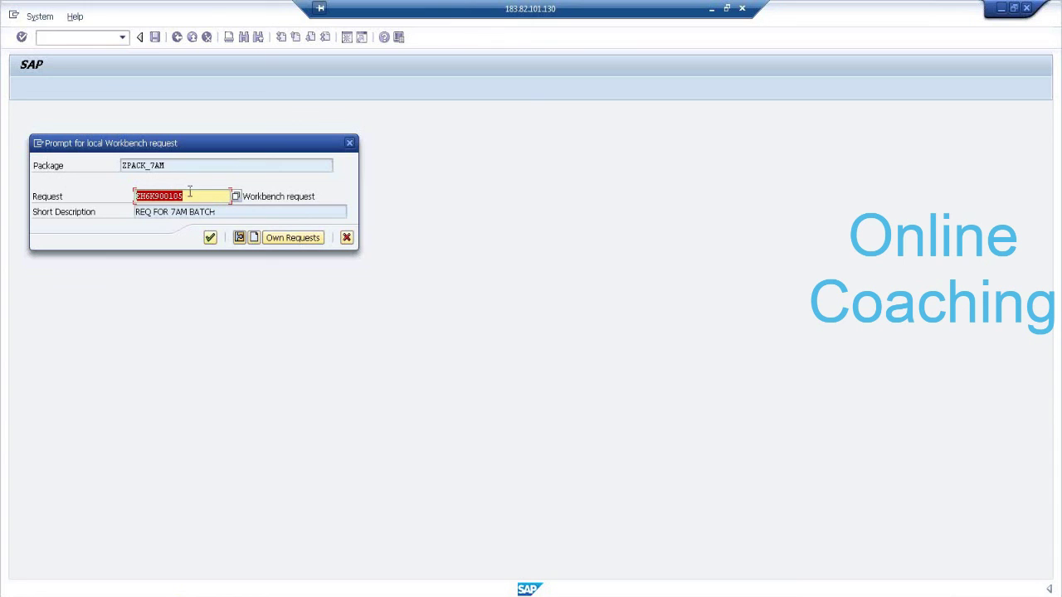
{"action": "left_click_drag", "start_coordinate": [174, 166], "coordinate": [111, 167]}
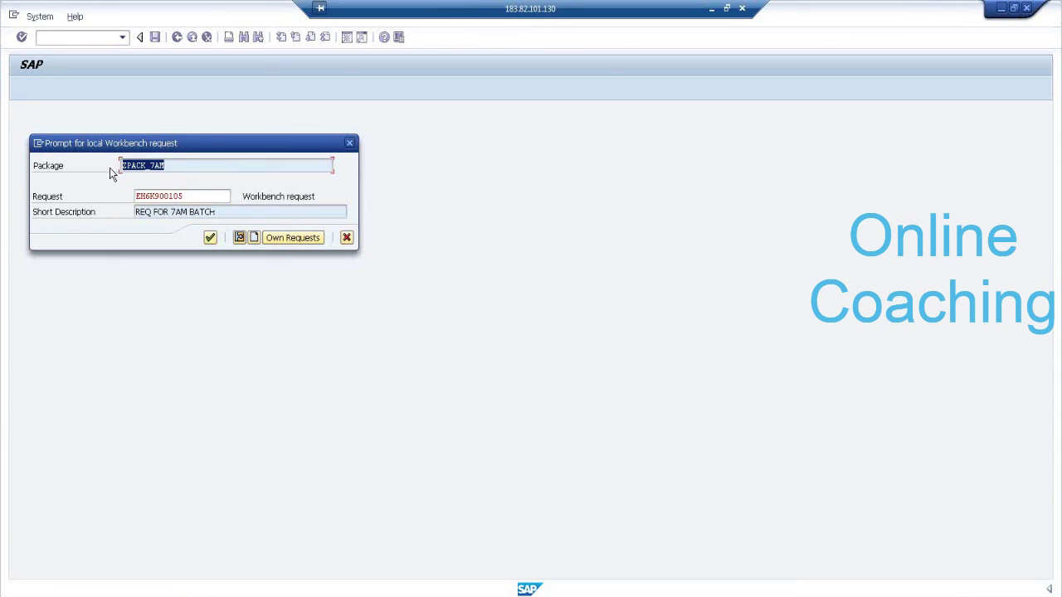
{"action": "left_click", "coordinate": [212, 241]}
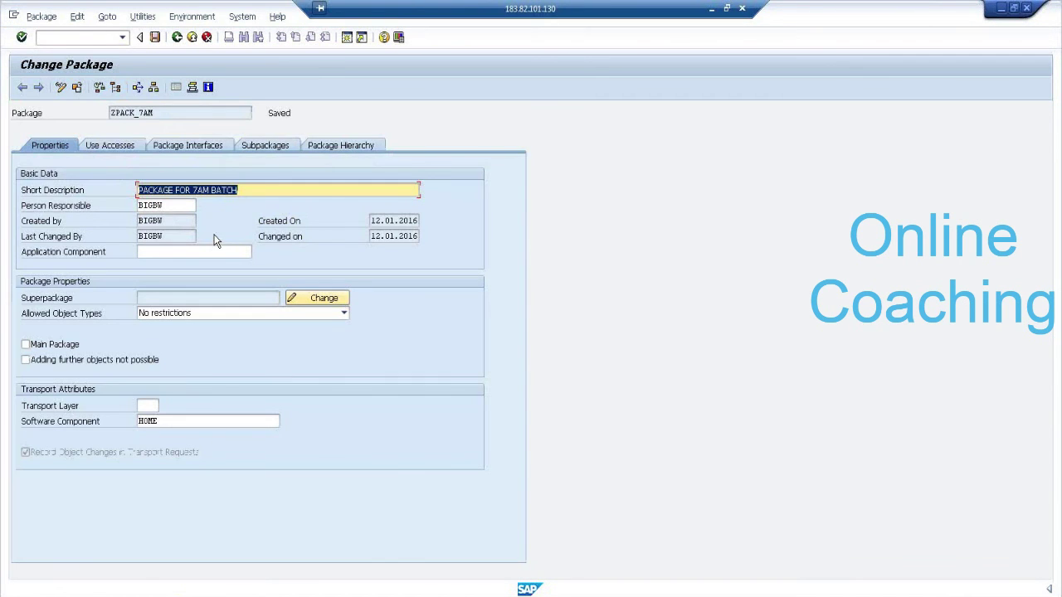
Review the basic data of package ZPACK_7AM, save it and return to the Package Builder's initial screen.
{"action": "left_click", "coordinate": [249, 191]}
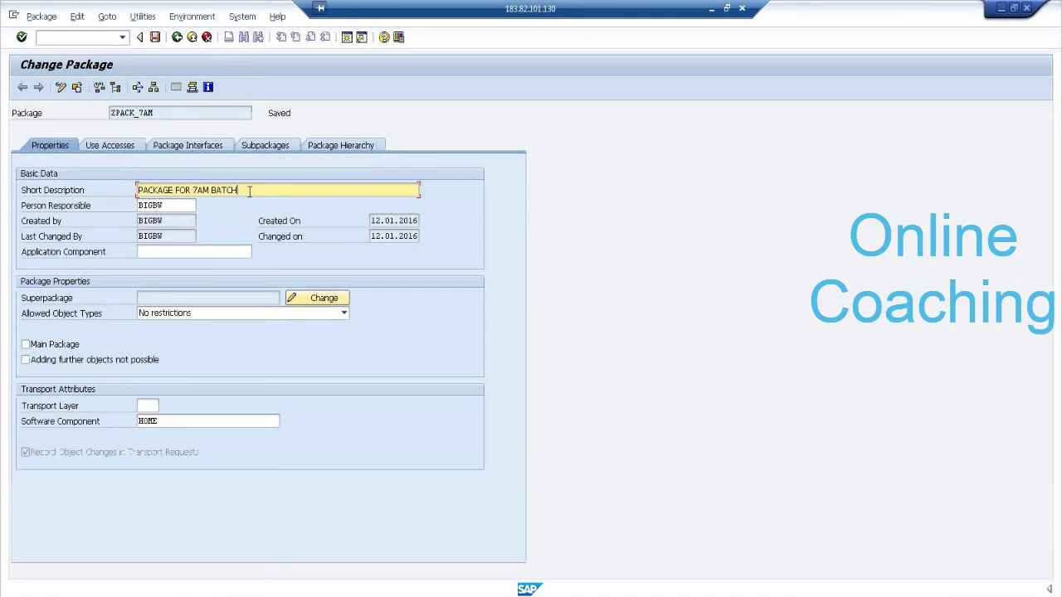
{"action": "left_click", "coordinate": [172, 208]}
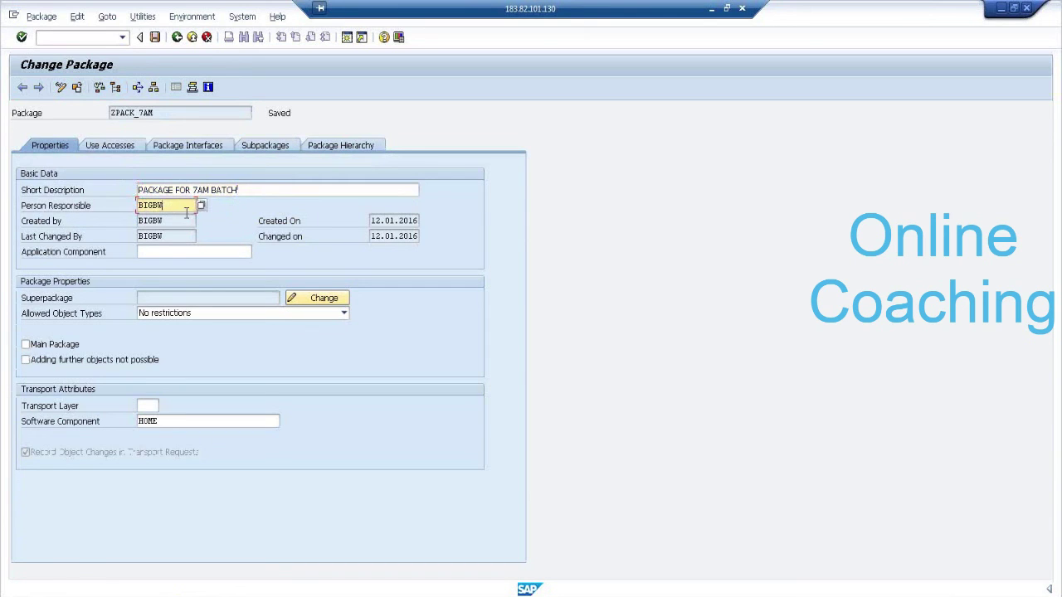
{"action": "left_click", "coordinate": [408, 222]}
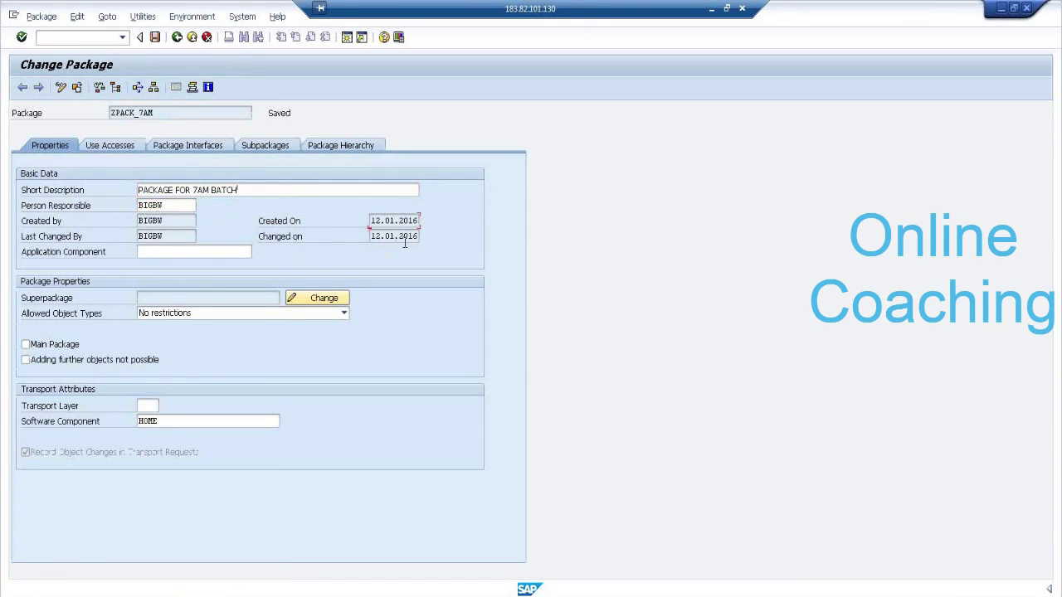
{"action": "left_click", "coordinate": [404, 239]}
{"action": "left_click", "coordinate": [155, 37]}
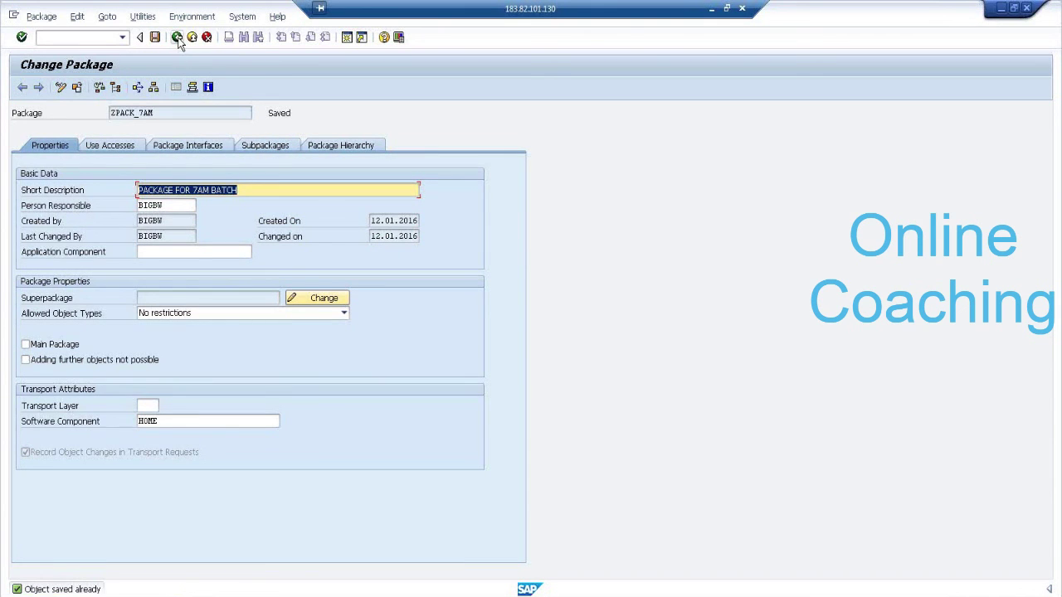
{"action": "left_click", "coordinate": [177, 38]}
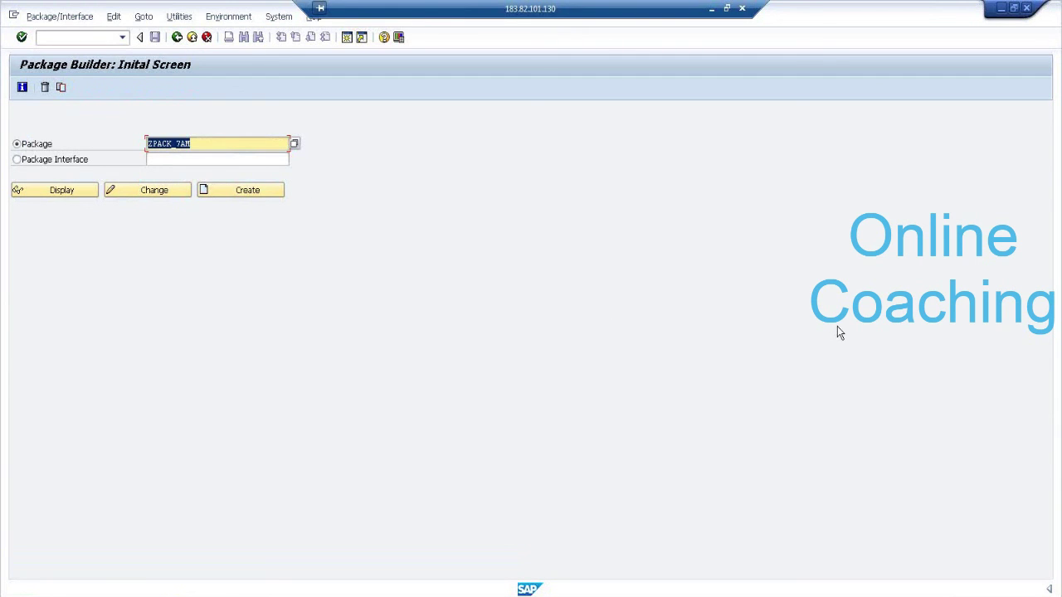
Go to the Object Navigator with transaction code /NSE80 and dismiss the Internet Explorer security notice.
{"action": "left_click", "coordinate": [104, 37]}
{"action": "type", "text": "S"}
{"action": "key", "text": "BackSpace"}
{"action": "type", "text": "/"}
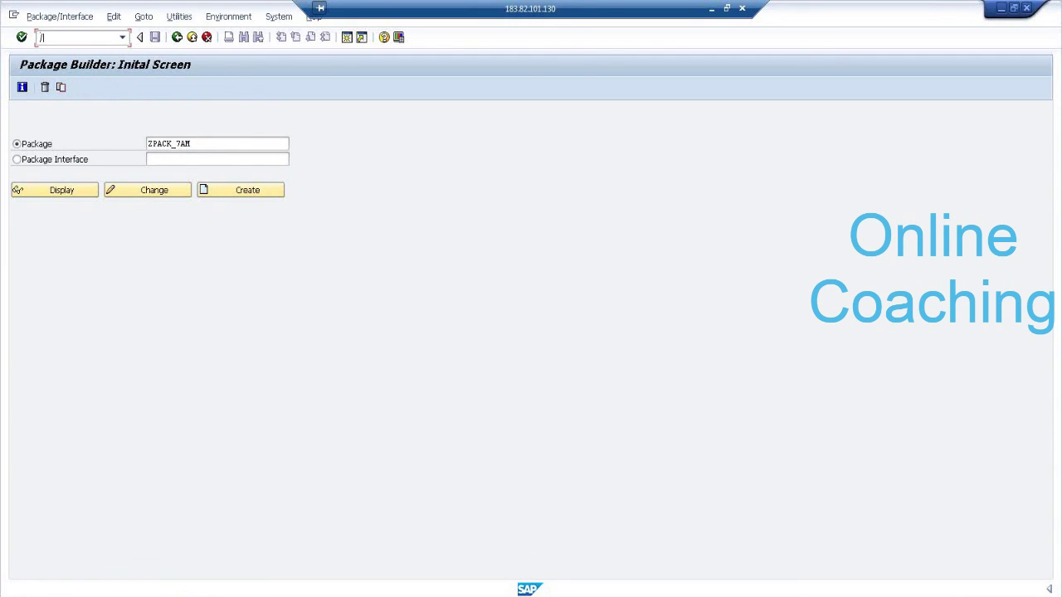
{"action": "type", "text": "NSE80"}
{"action": "key", "text": "Return"}
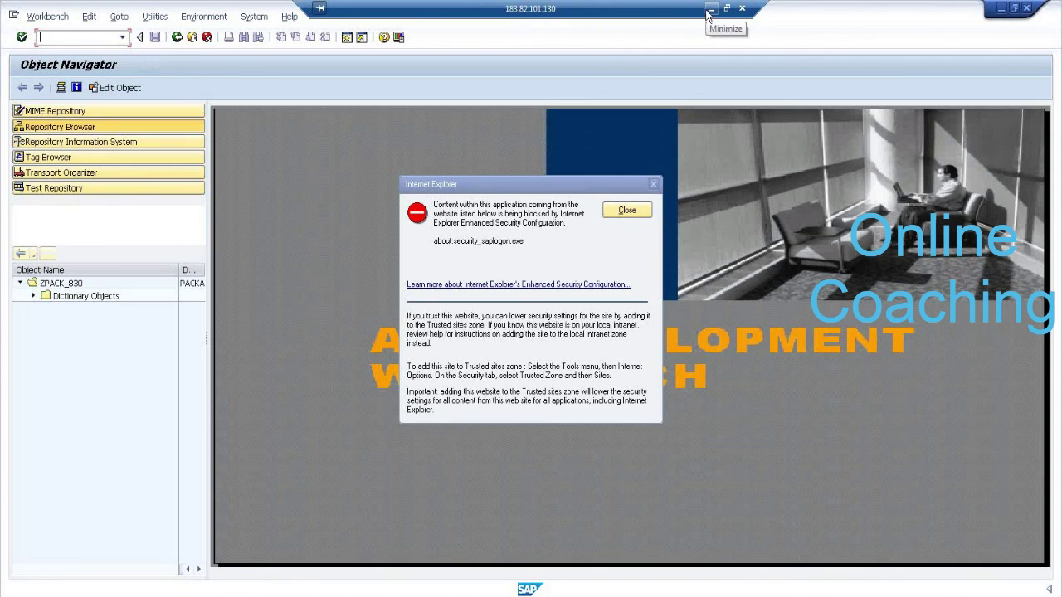
{"action": "left_click", "coordinate": [627, 210]}
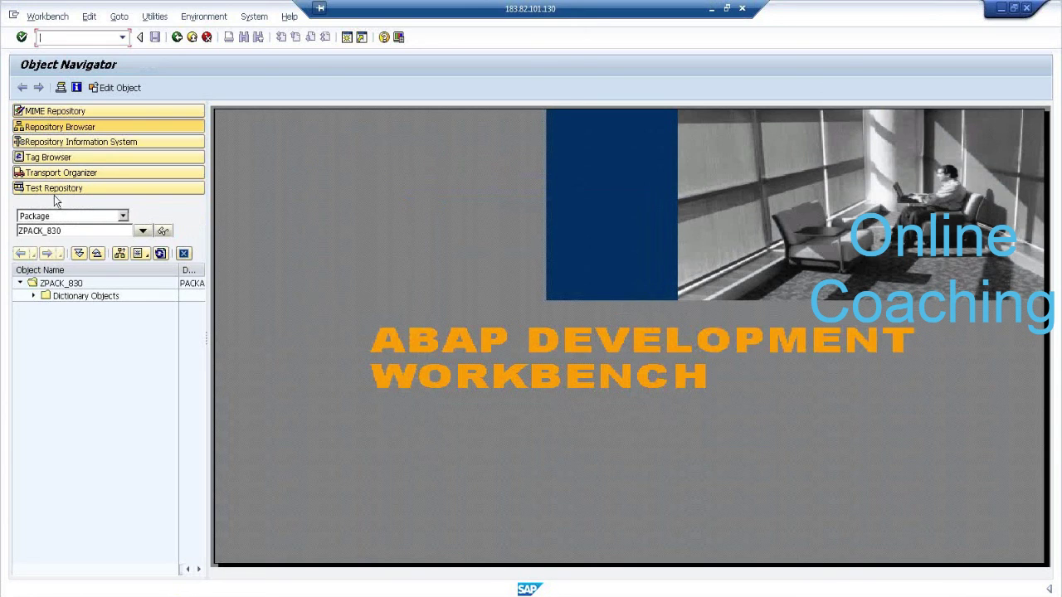
Check the personal value list of packages in the Repository Browser and close it without choosing one.
{"action": "left_click", "coordinate": [80, 218]}
{"action": "left_click", "coordinate": [80, 218]}
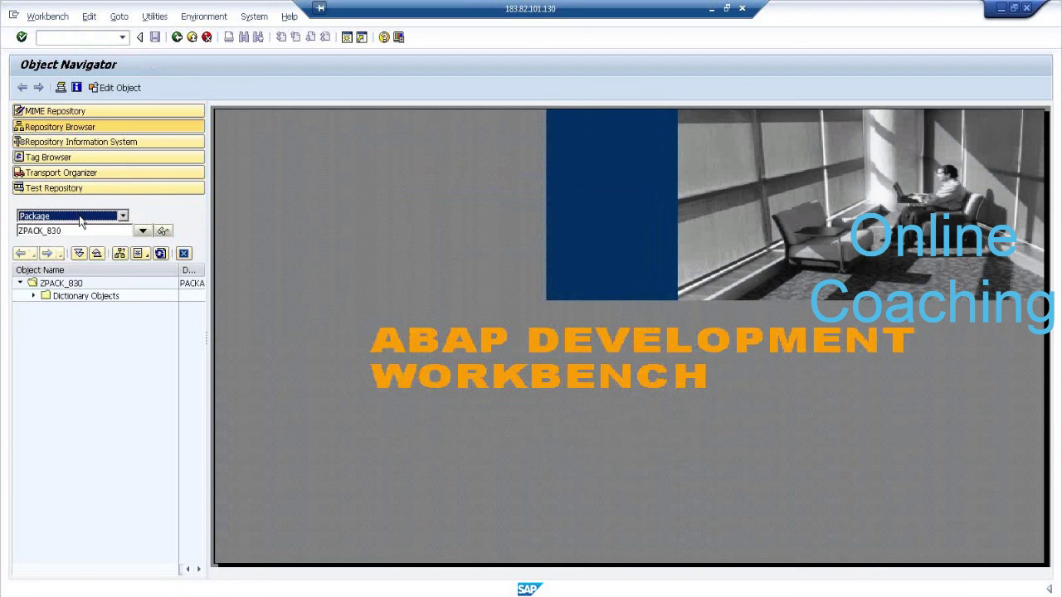
{"action": "left_click", "coordinate": [97, 231]}
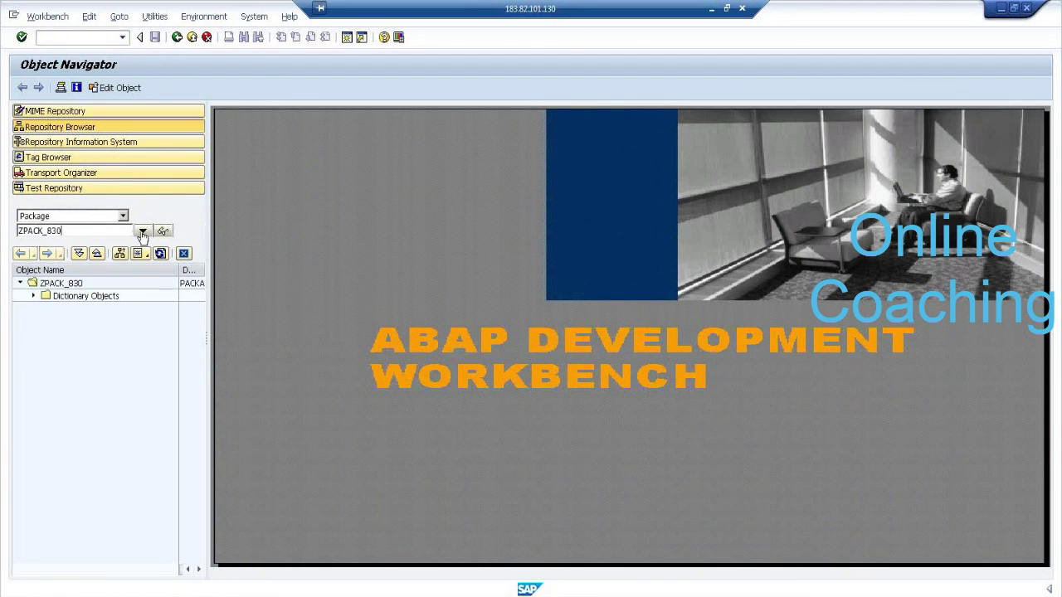
{"action": "left_click", "coordinate": [143, 231]}
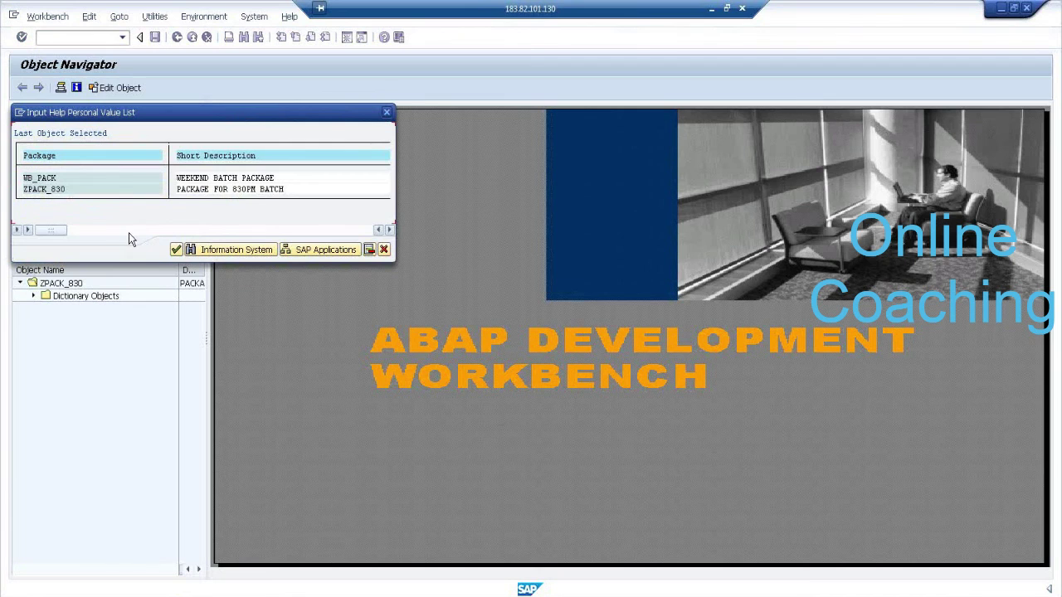
{"action": "left_click", "coordinate": [384, 251]}
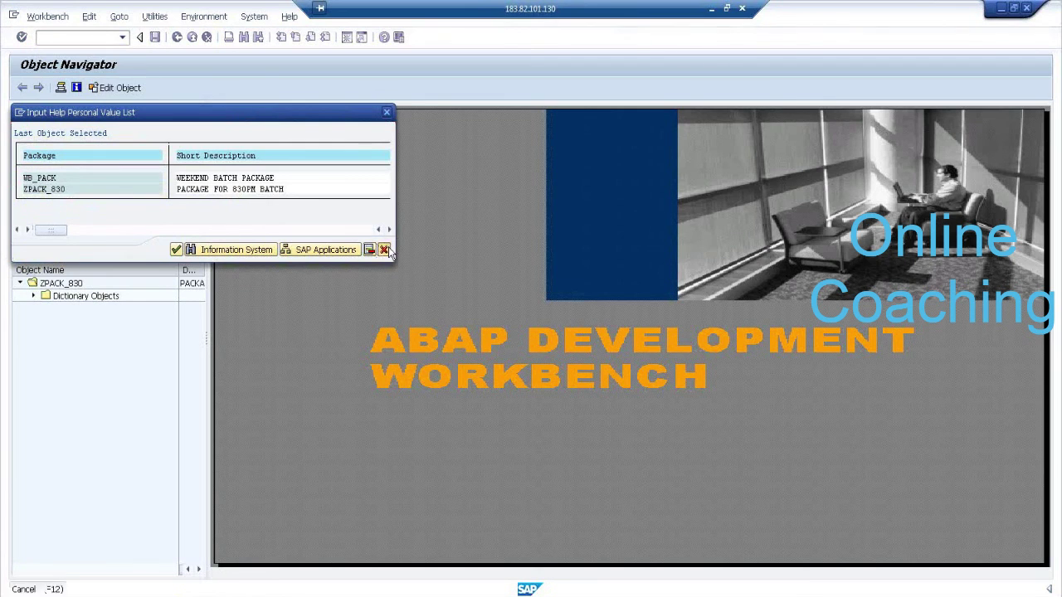
Show package ZPACK_7AM in the Repository Browser and select it in the object list.
{"action": "key", "text": "BackSpace"}
{"action": "key", "text": "BackSpace"}
{"action": "key", "text": "BackSpace"}
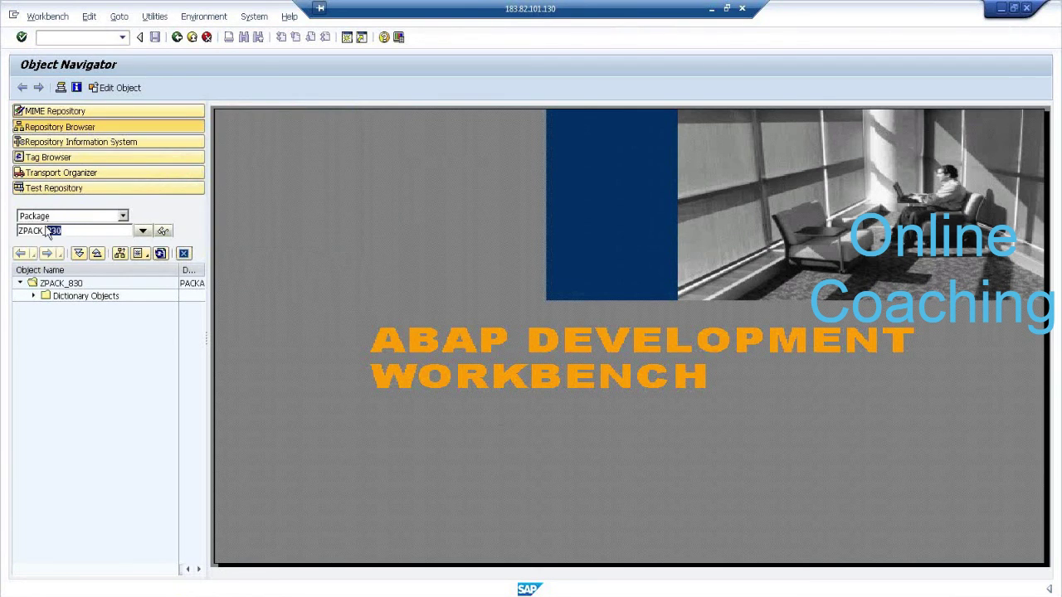
{"action": "type", "text": "78"}
{"action": "key", "text": "BackSpace"}
{"action": "type", "text": "AM"}
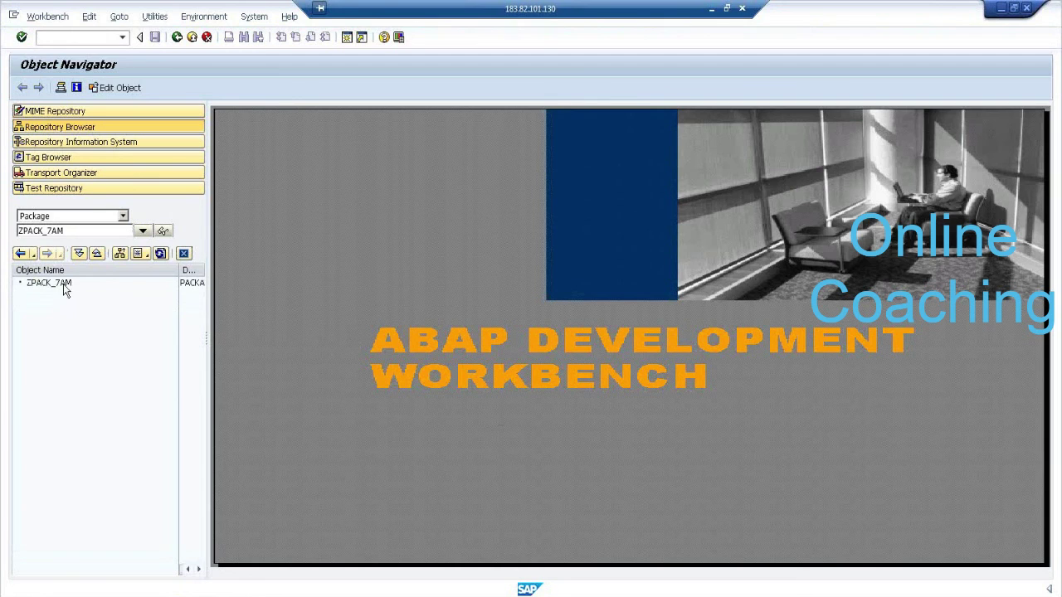
{"action": "left_click", "coordinate": [65, 284]}
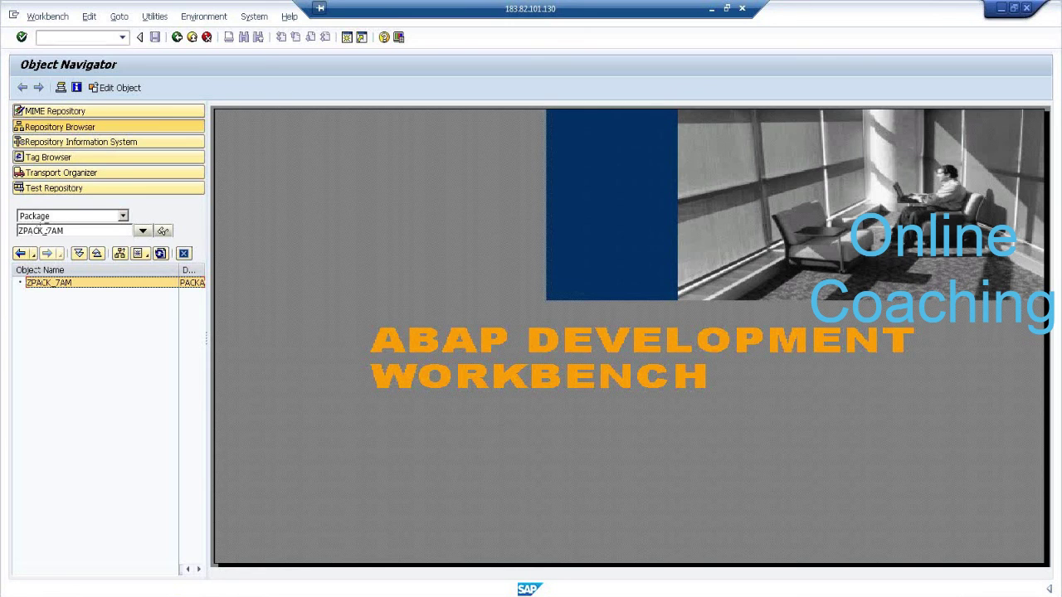
Show package ZPACK_830 and expand its dictionary objects down to the database tables, data elements and domains.
{"action": "left_click_drag", "start_coordinate": [46, 231], "coordinate": [92, 231]}
{"action": "type", "text": "830"}
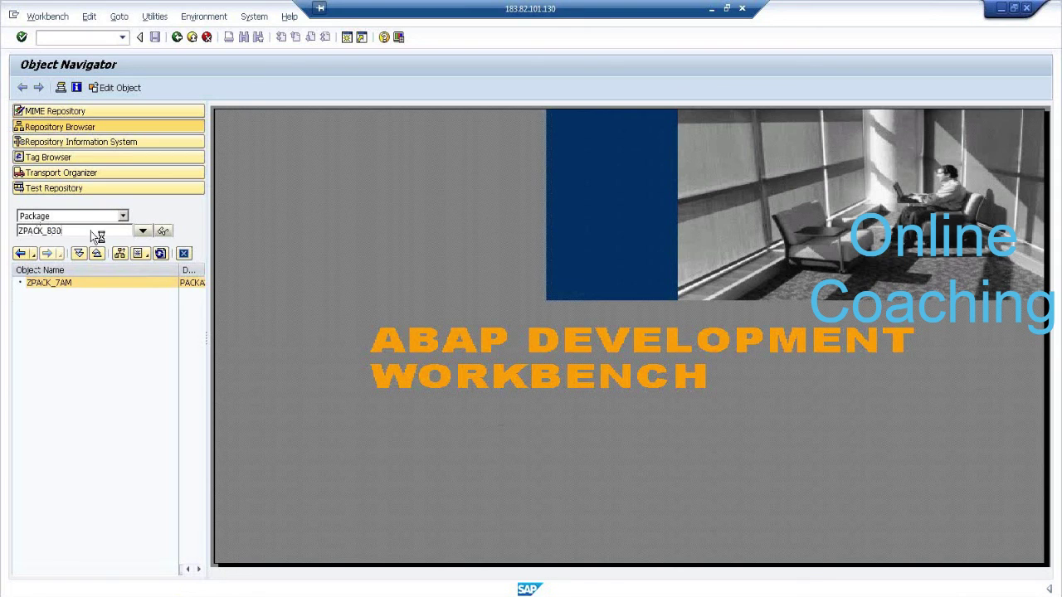
{"action": "key", "text": "Return"}
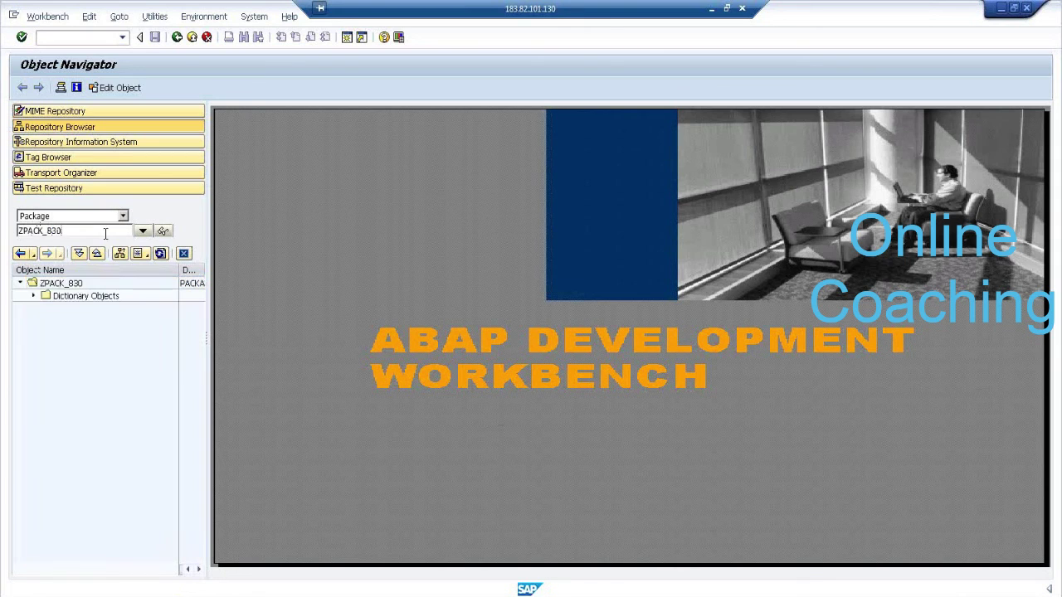
{"action": "left_click", "coordinate": [34, 299]}
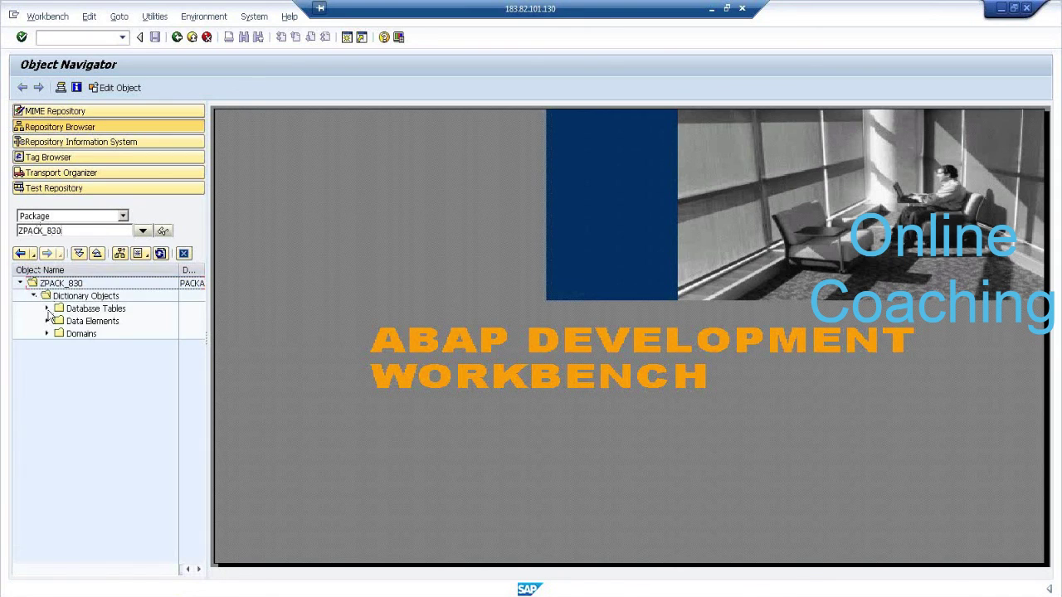
{"action": "left_click", "coordinate": [47, 308]}
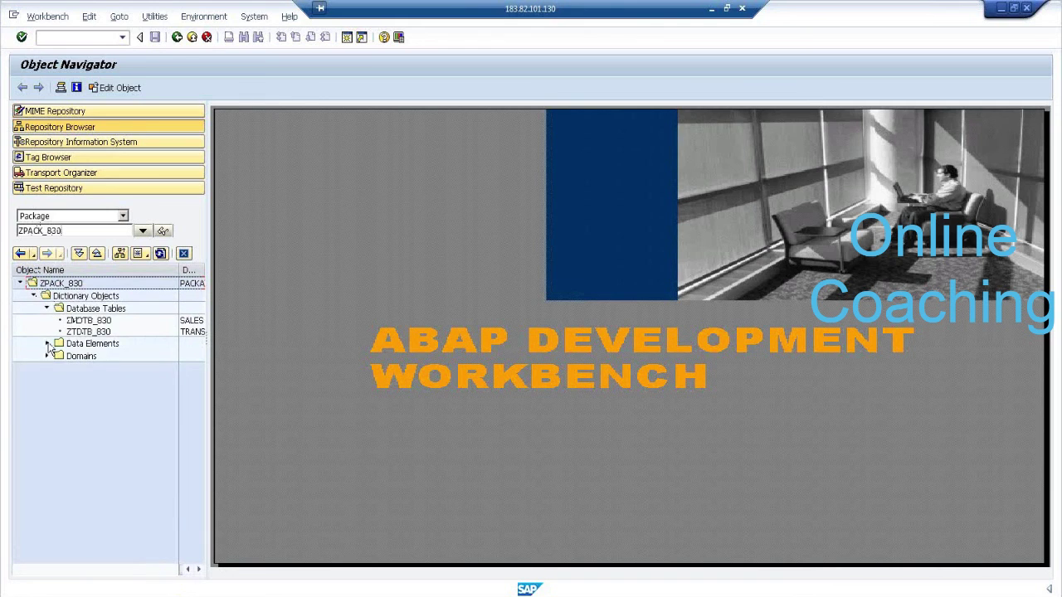
{"action": "left_click", "coordinate": [47, 344]}
{"action": "left_click", "coordinate": [47, 423]}
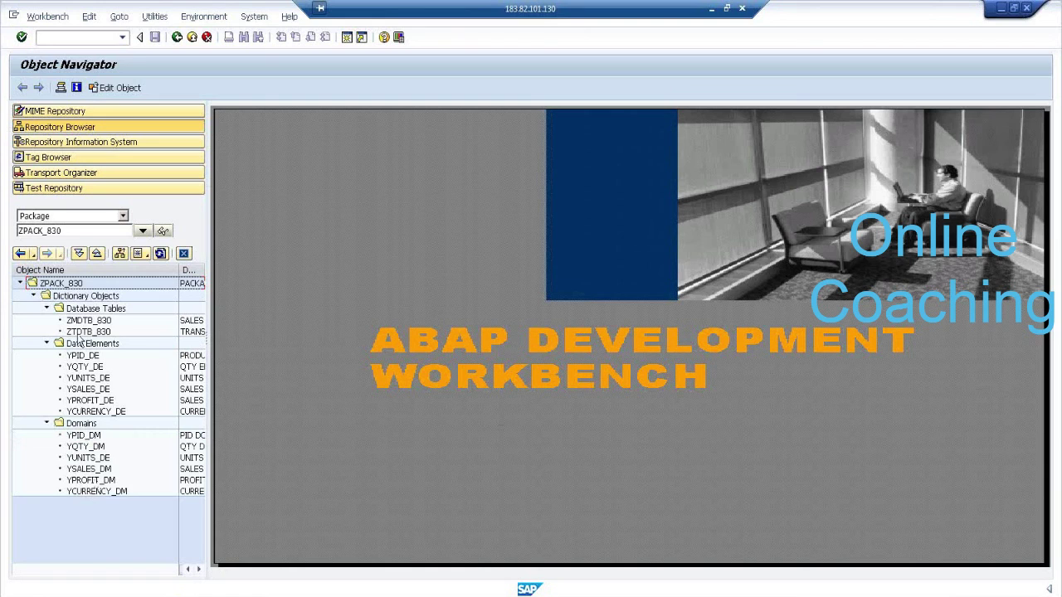
Collapse the dictionary object folders of package ZPACK_830 and leave the Object Navigator for the SAP Easy Access screen.
{"action": "left_click", "coordinate": [46, 423]}
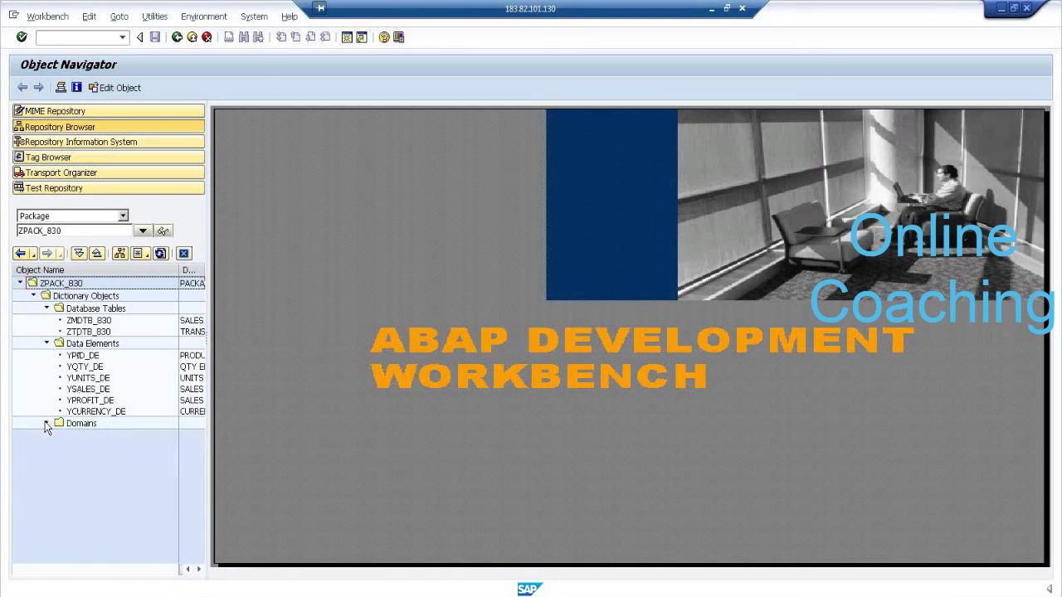
{"action": "left_click", "coordinate": [48, 344]}
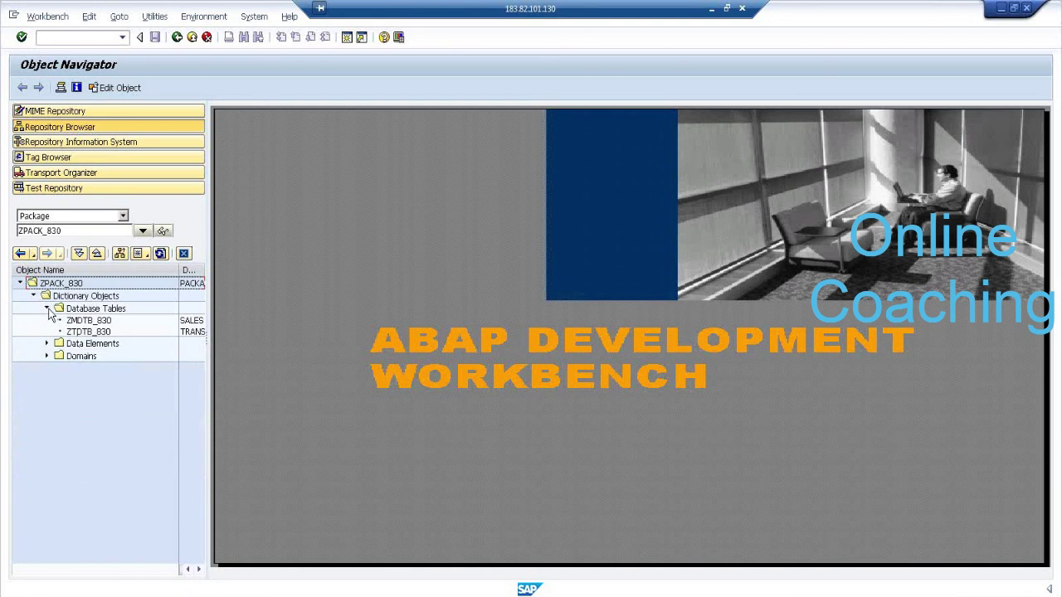
{"action": "left_click", "coordinate": [47, 308]}
{"action": "left_click", "coordinate": [33, 297]}
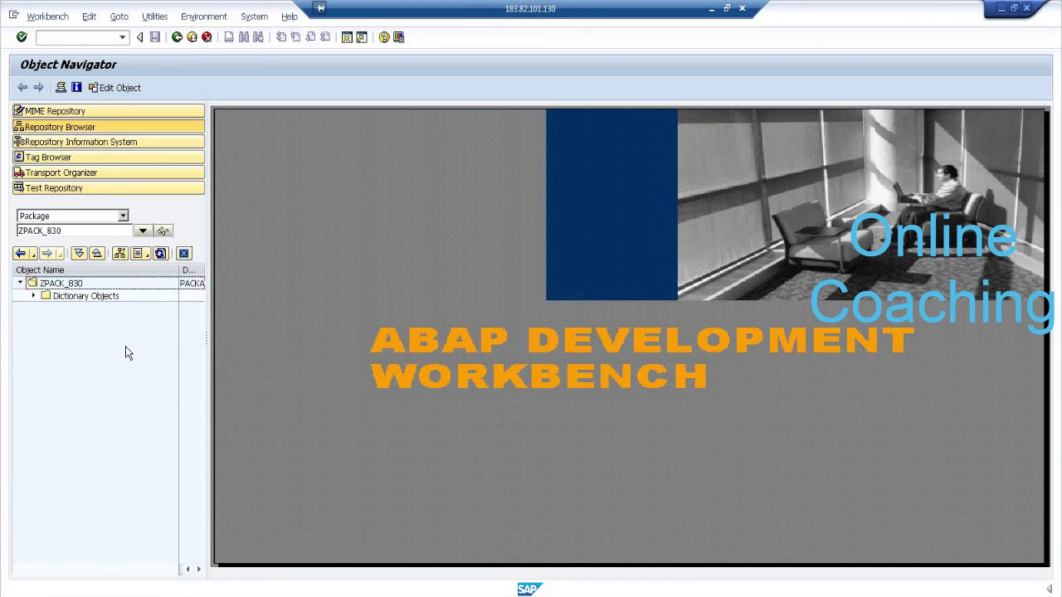
{"action": "left_click", "coordinate": [177, 36]}
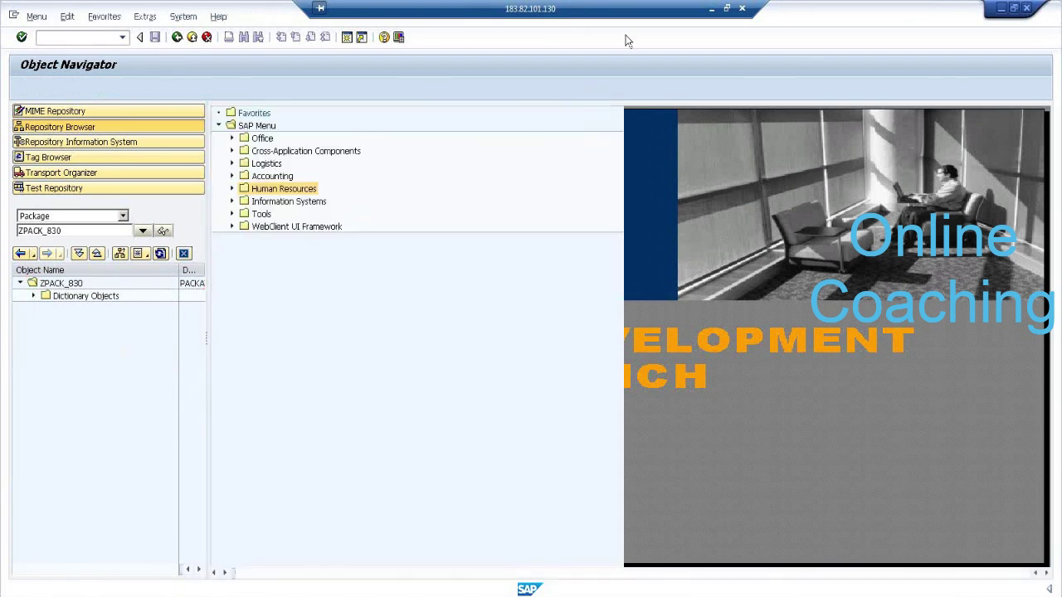
{"action": "type", "text": "SE21"}
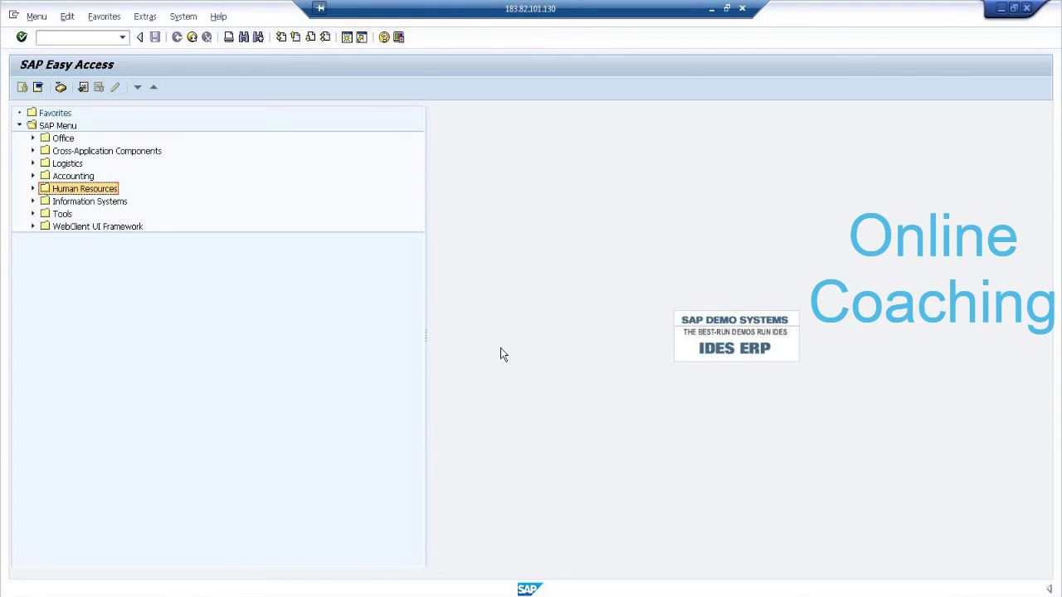
Go to the ABAP Dictionary with transaction code SE11 and display database table MARA.
{"action": "left_click", "coordinate": [83, 37]}
{"action": "type", "text": "SE11"}
{"action": "key", "text": "Return"}
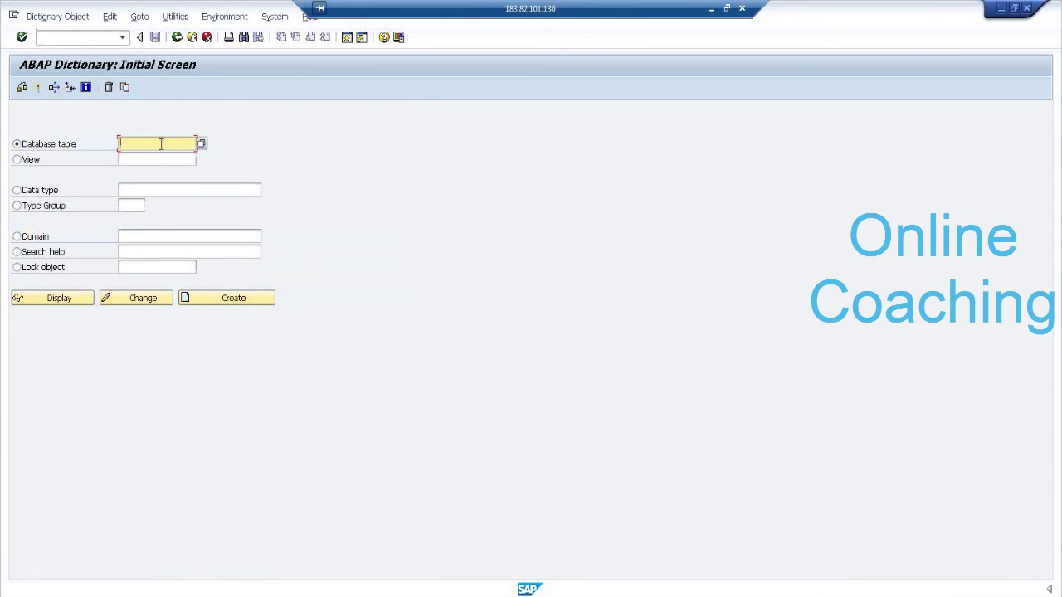
{"action": "type", "text": "MR"}
{"action": "type", "text": "RA"}
{"action": "left_click", "coordinate": [59, 298]}
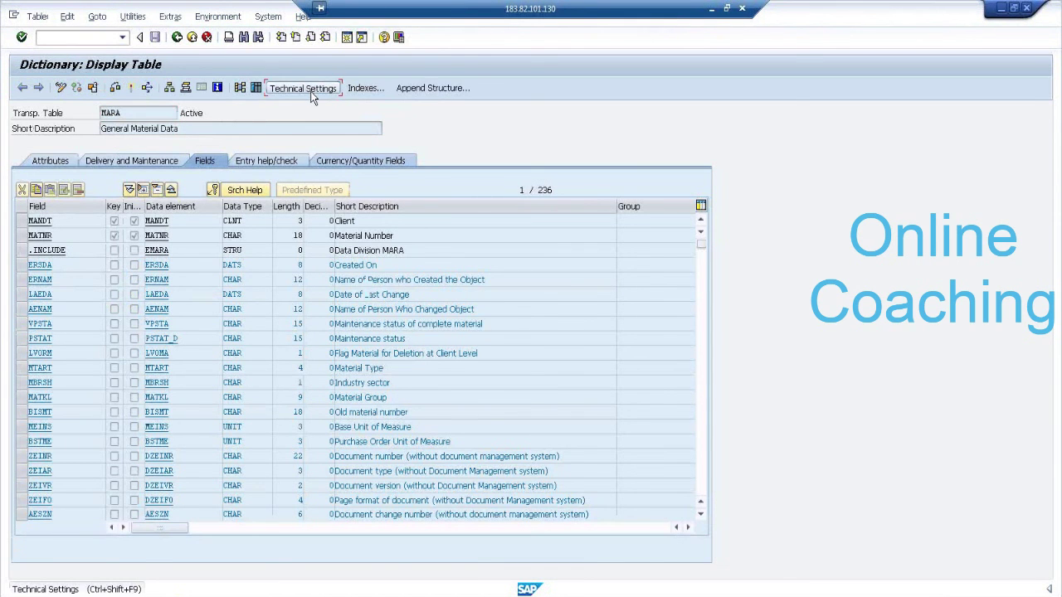
Examine the data class, name and short text in table MARA's technical settings, and return to the Dictionary's initial screen.
{"action": "left_click", "coordinate": [311, 91]}
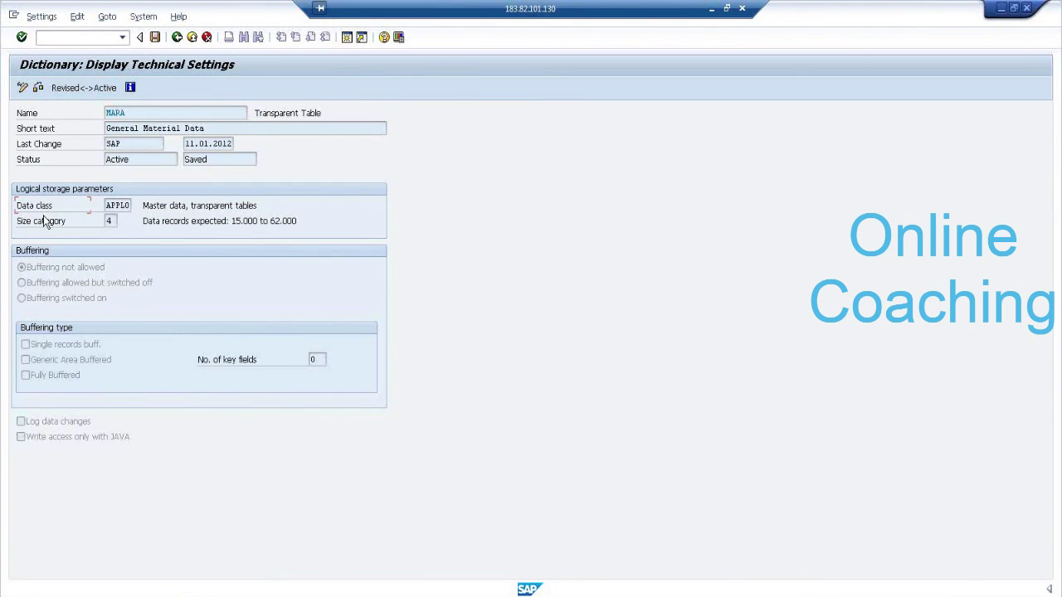
{"action": "left_click", "coordinate": [103, 207]}
{"action": "left_click_drag", "start_coordinate": [104, 207], "coordinate": [131, 212]}
{"action": "left_click", "coordinate": [159, 207]}
{"action": "left_click_drag", "start_coordinate": [145, 206], "coordinate": [188, 206]}
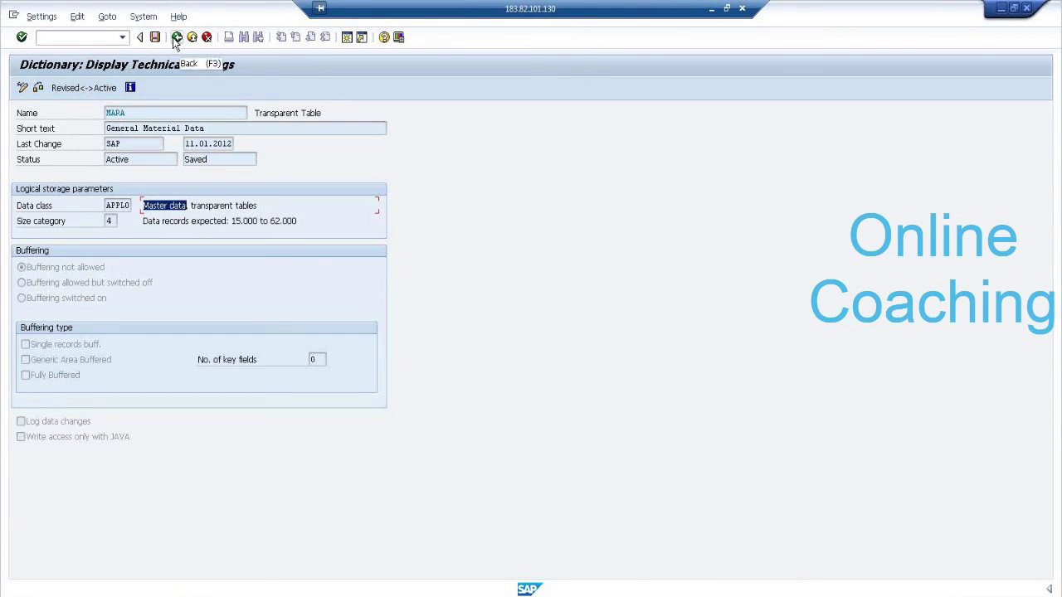
{"action": "left_click", "coordinate": [130, 110]}
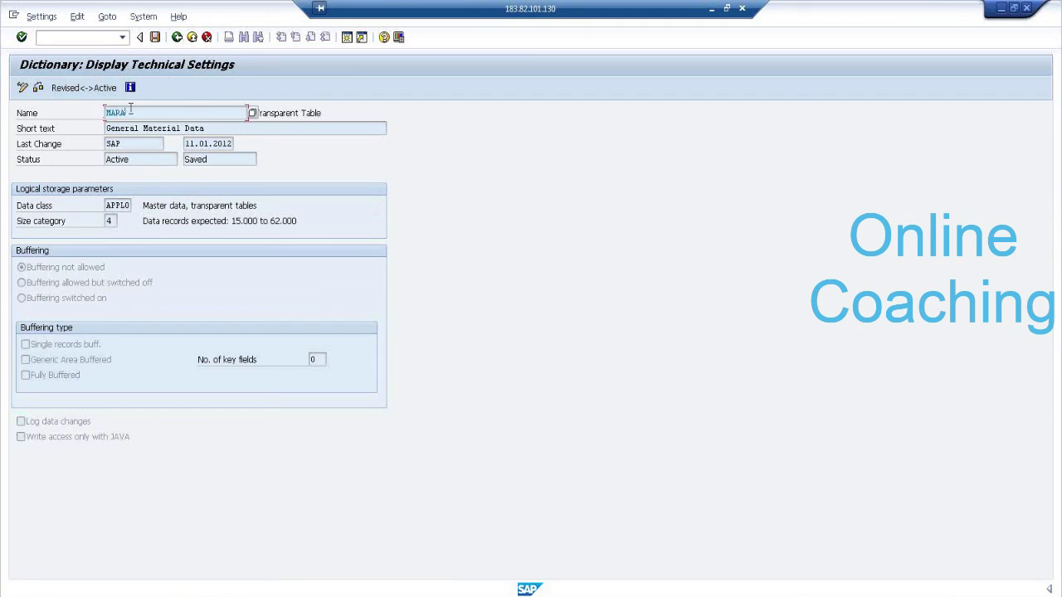
{"action": "left_click_drag", "start_coordinate": [130, 110], "coordinate": [96, 115]}
{"action": "left_click_drag", "start_coordinate": [224, 128], "coordinate": [86, 119]}
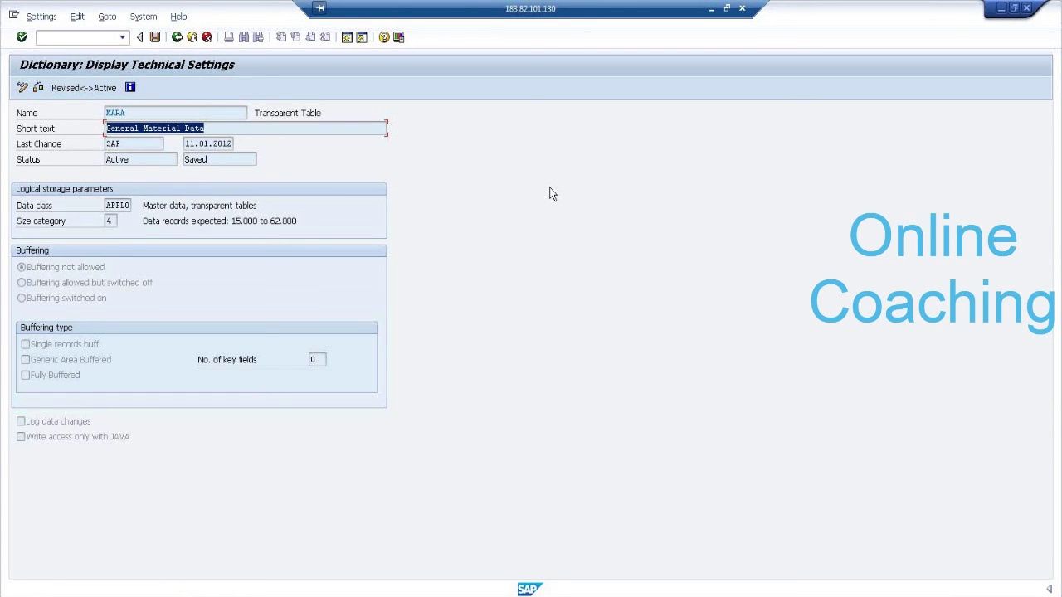
{"action": "left_click", "coordinate": [177, 38]}
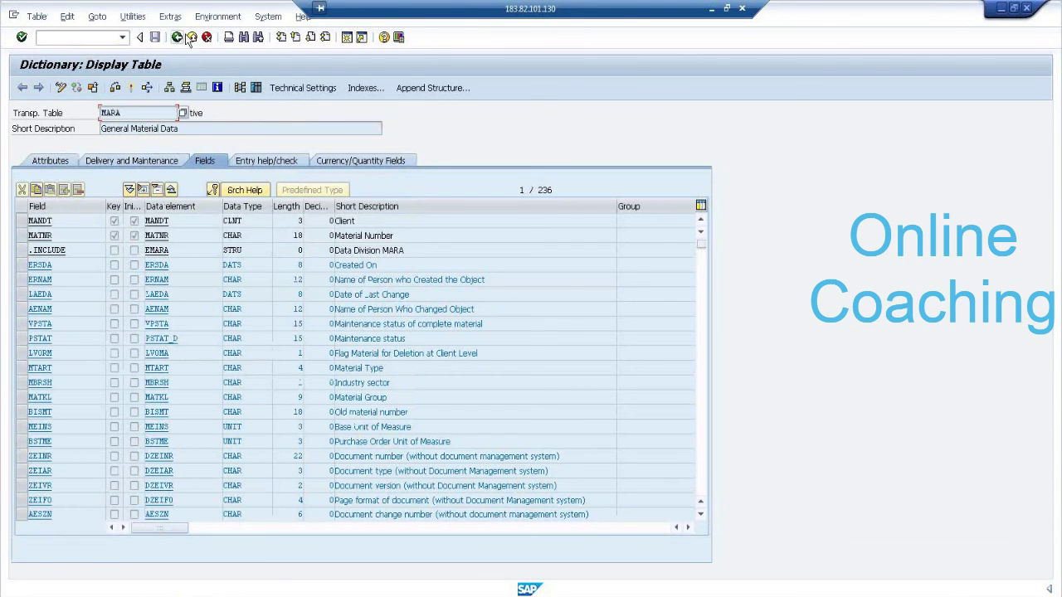
{"action": "left_click", "coordinate": [176, 38]}
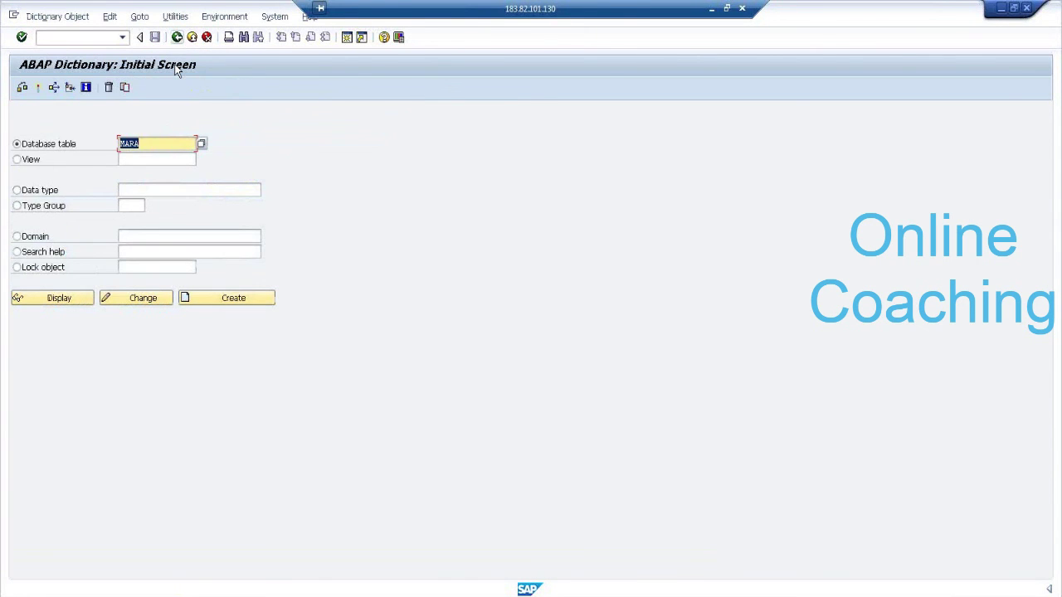
Replace the database table name with EKPO from the earlier entries and display that table.
{"action": "left_click", "coordinate": [176, 143]}
{"action": "key", "text": "BackSpace"}
{"action": "key", "text": "BackSpace"}
{"action": "key", "text": "BackSpace"}
{"action": "key", "text": "BackSpace"}
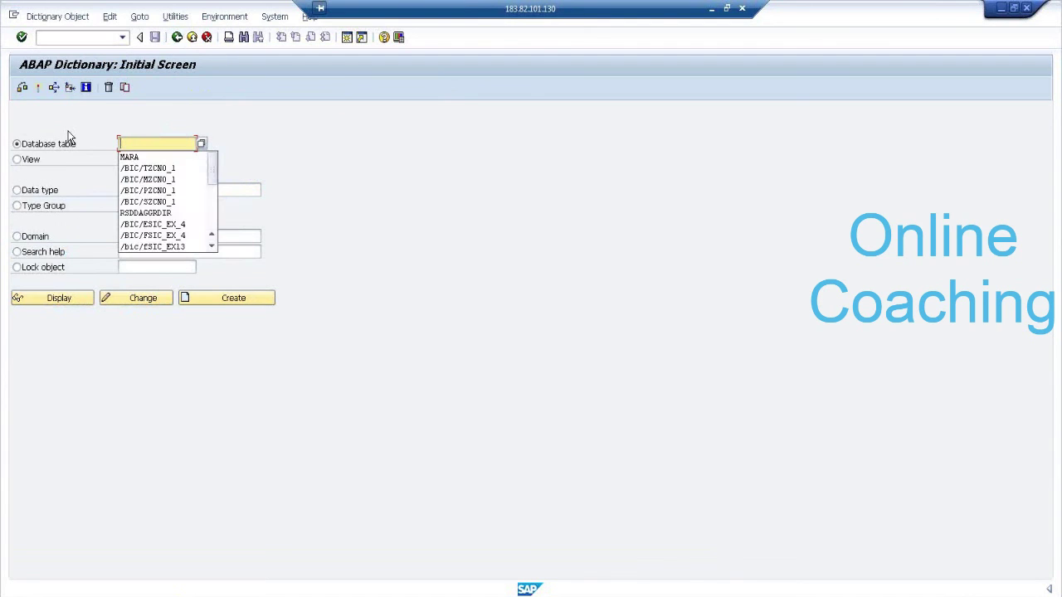
{"action": "scroll", "coordinate": [163, 193], "scroll_direction": "down", "scroll_amount": 5}
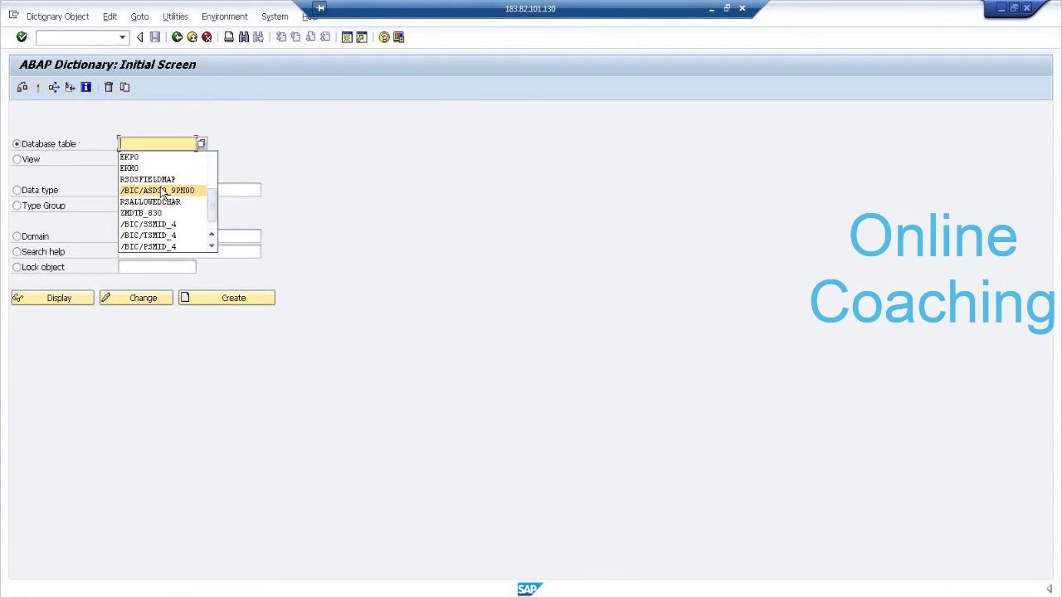
{"action": "left_click", "coordinate": [161, 158]}
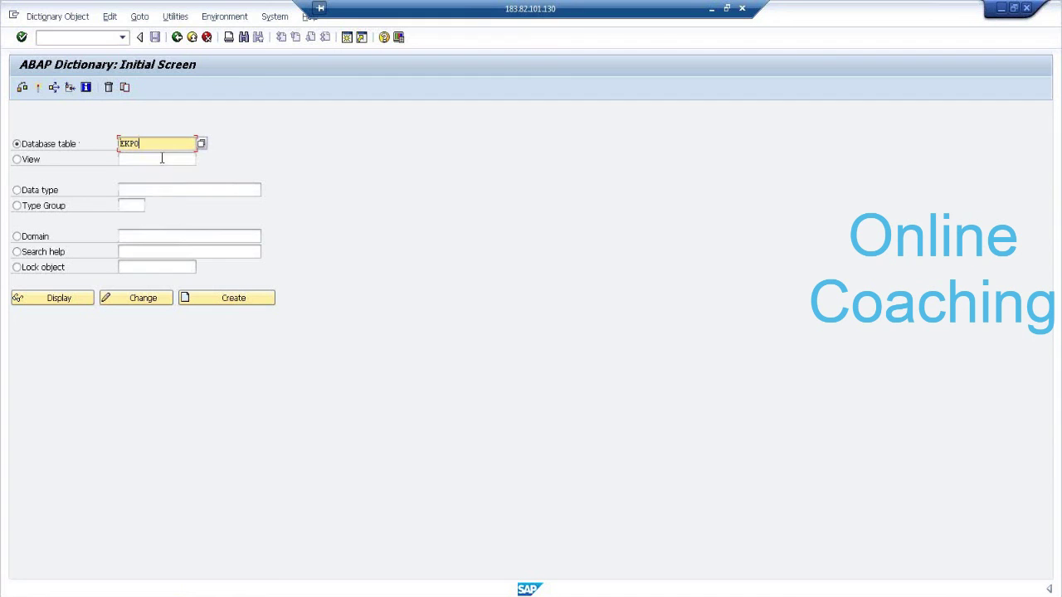
{"action": "left_click", "coordinate": [74, 297]}
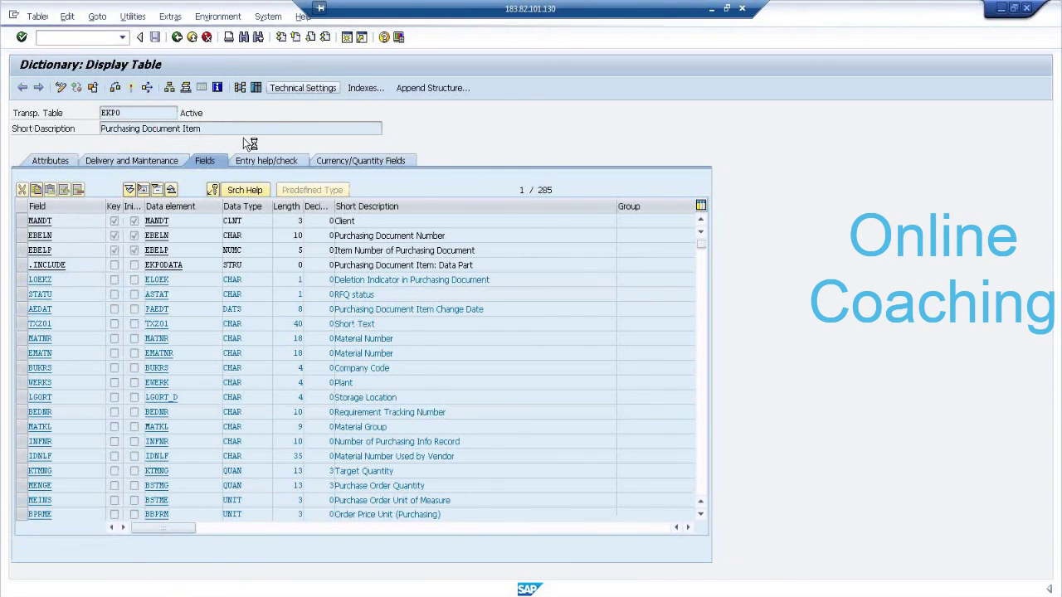
Examine the data class and short text in table EKPO's technical settings, and go back out of them.
{"action": "left_click", "coordinate": [302, 87]}
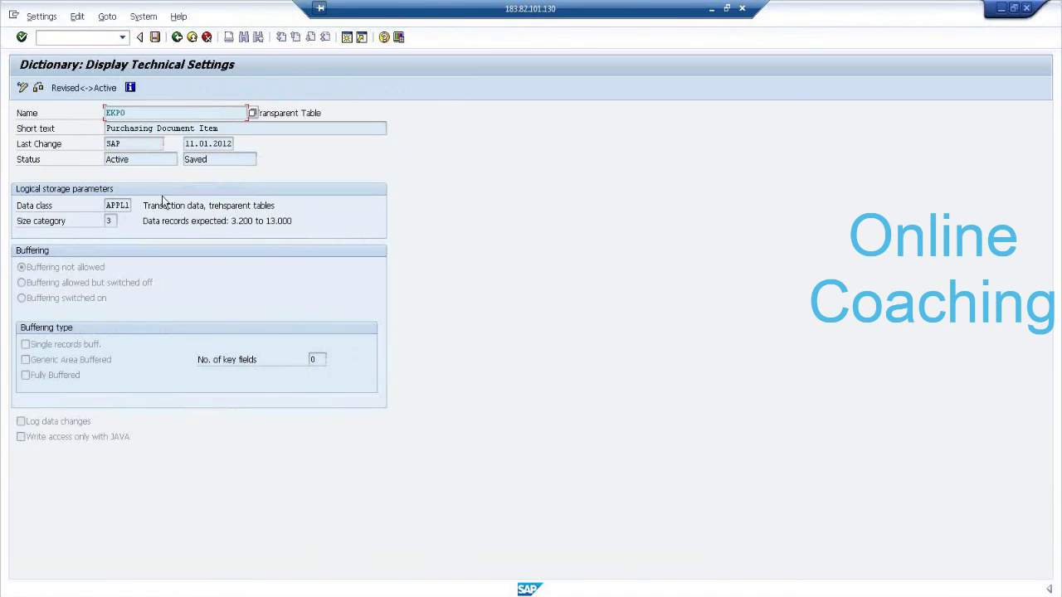
{"action": "left_click", "coordinate": [120, 206]}
{"action": "left_click_drag", "start_coordinate": [106, 206], "coordinate": [131, 205]}
{"action": "left_click", "coordinate": [151, 205]}
{"action": "left_click_drag", "start_coordinate": [144, 205], "coordinate": [205, 206]}
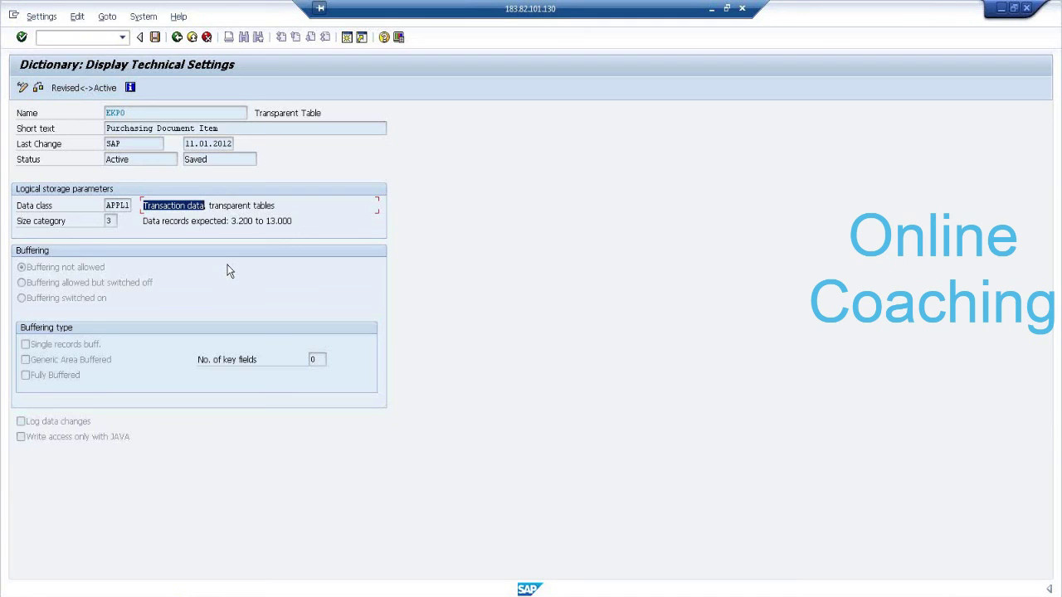
{"action": "left_click", "coordinate": [225, 129]}
{"action": "left_click_drag", "start_coordinate": [219, 128], "coordinate": [95, 124]}
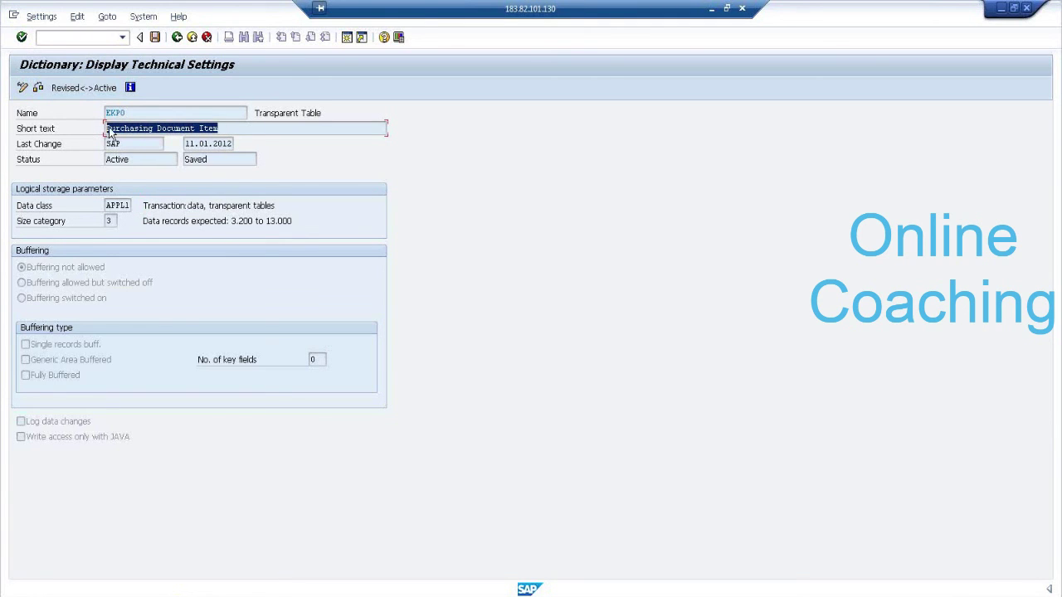
{"action": "left_click", "coordinate": [242, 130]}
{"action": "left_click_drag", "start_coordinate": [221, 128], "coordinate": [99, 137]}
{"action": "left_click", "coordinate": [177, 37]}
{"action": "left_click", "coordinate": [177, 38]}
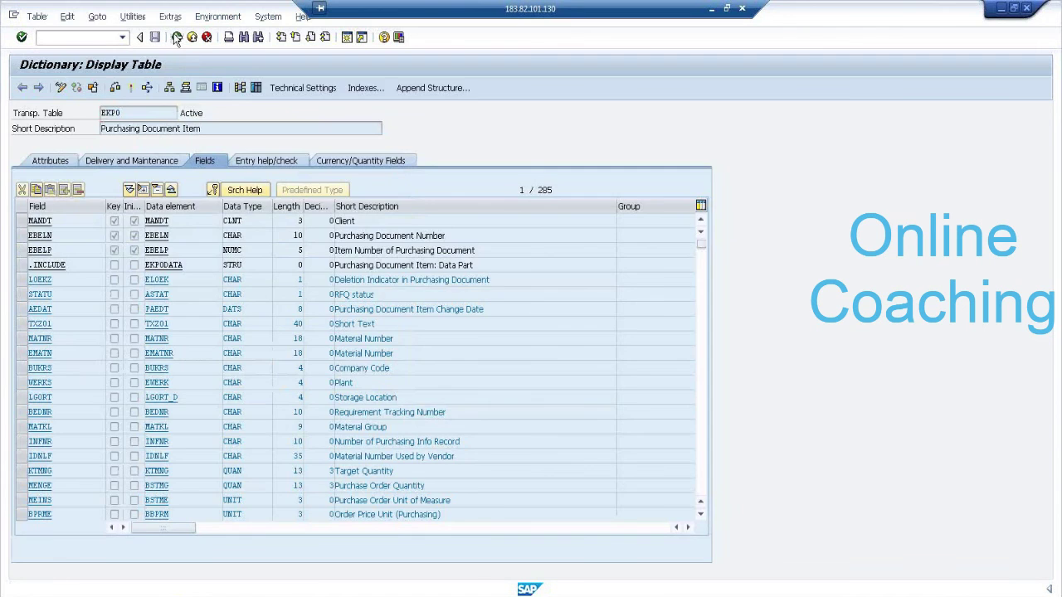